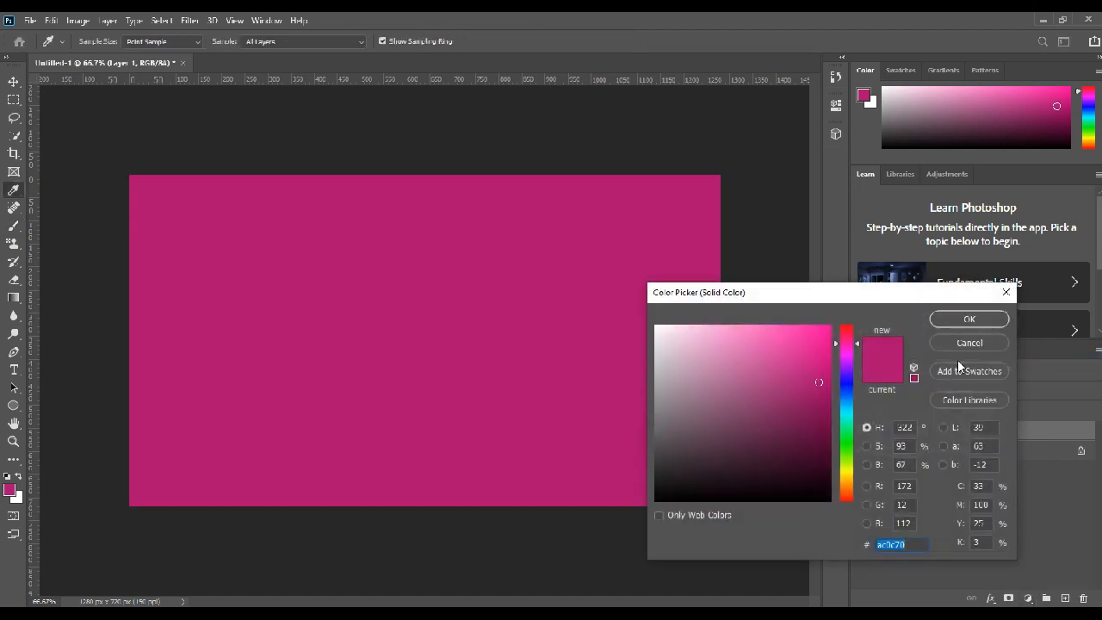
- Set the solid color fill layer to dark maroon #310518
mouse_move(814, 448)
left_mouse_down()
mouse_move(810, 467)
mouse_move(812, 458)
left_mouse_up()
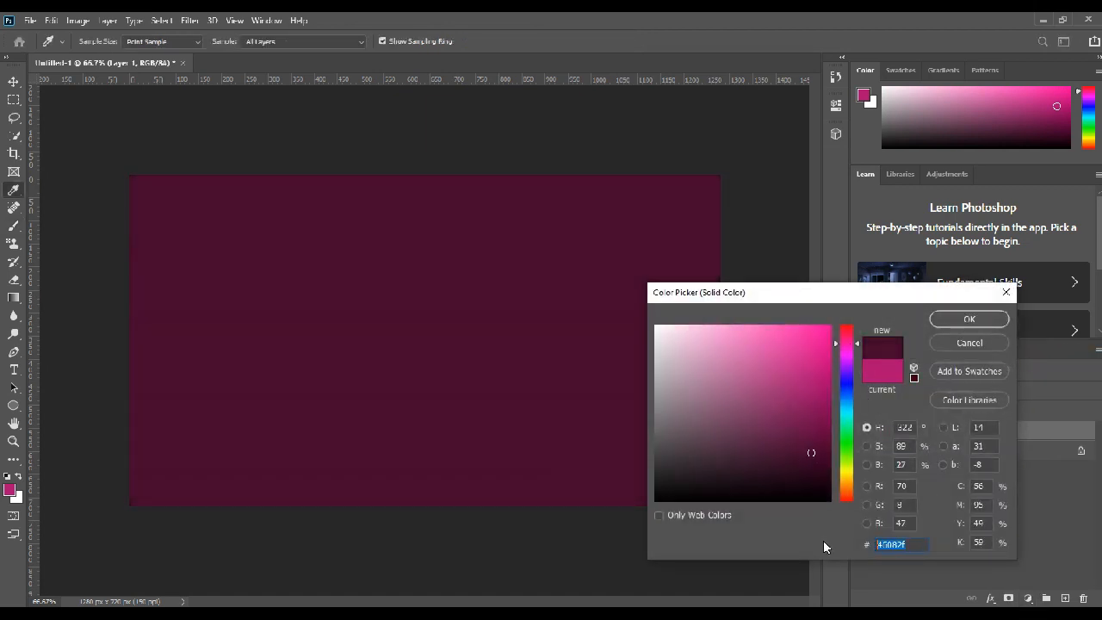
type("310518")
left_click(969, 319)
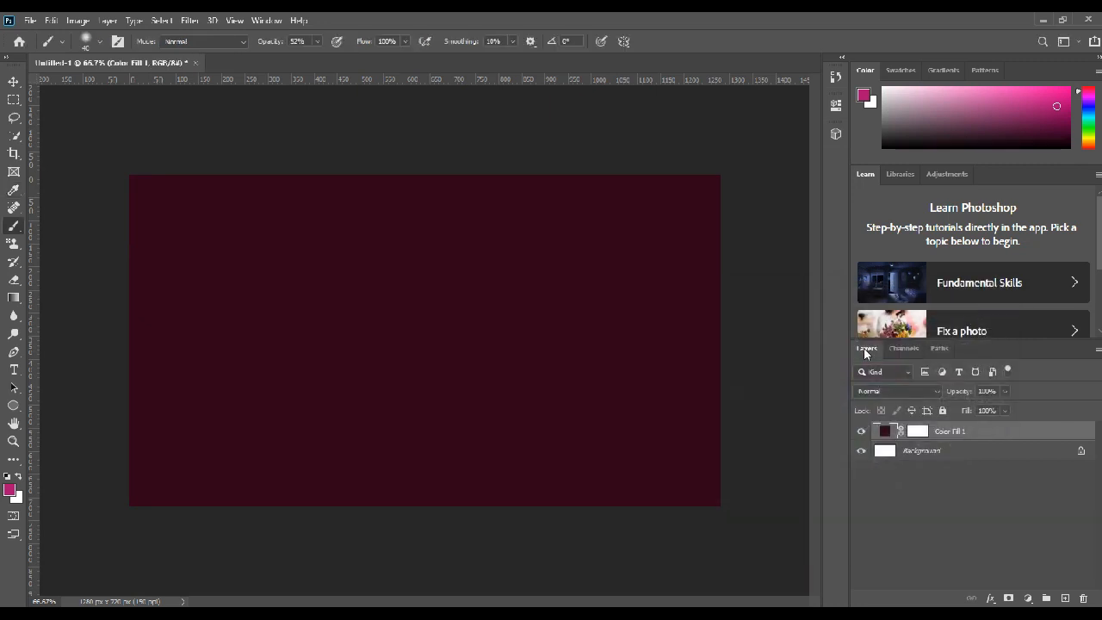
left_click(966, 465)
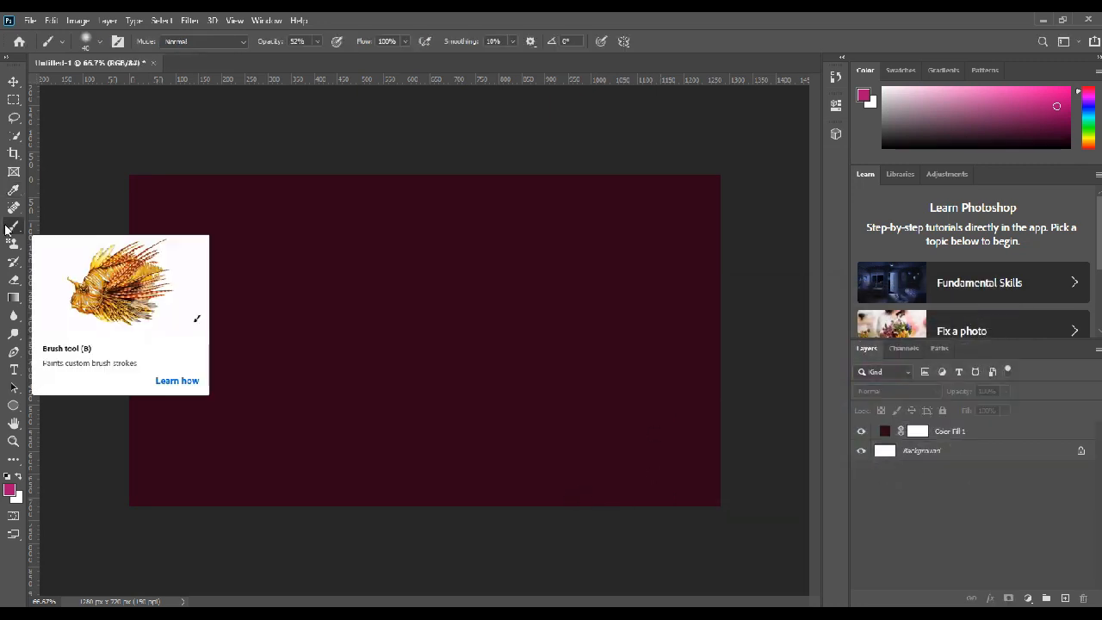
- Draw an ellipse-shape circle about 438 px across on the canvas, with no fill and a bright green stroke
mouse_move(13, 405)
left_mouse_down()
mouse_move(75, 412)
mouse_move(74, 430)
left_mouse_up()
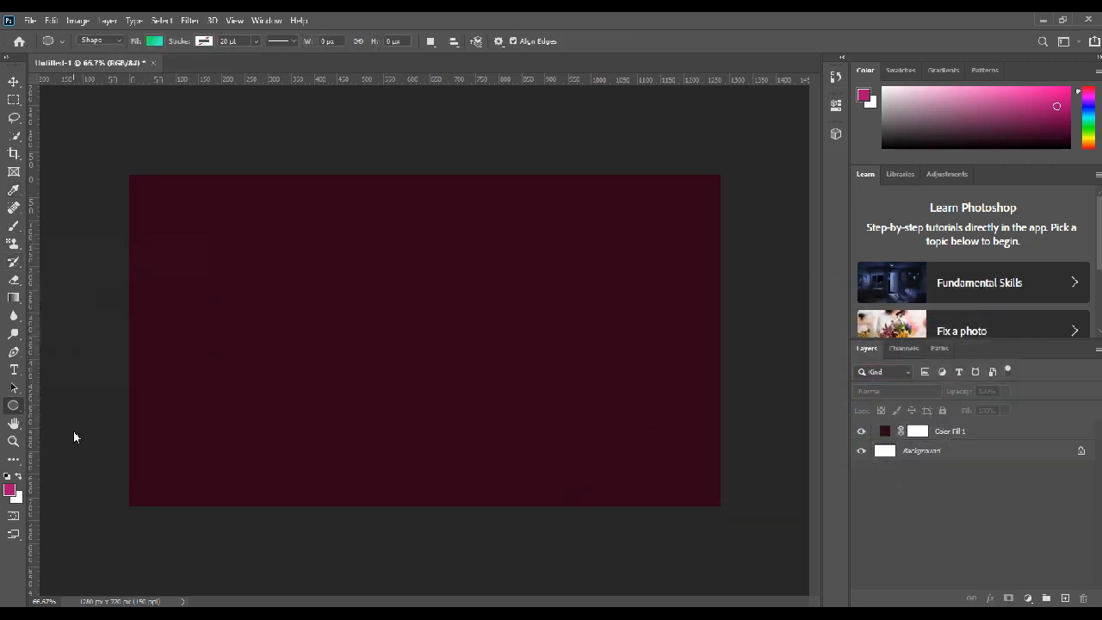
left_click(158, 43)
left_click(74, 68)
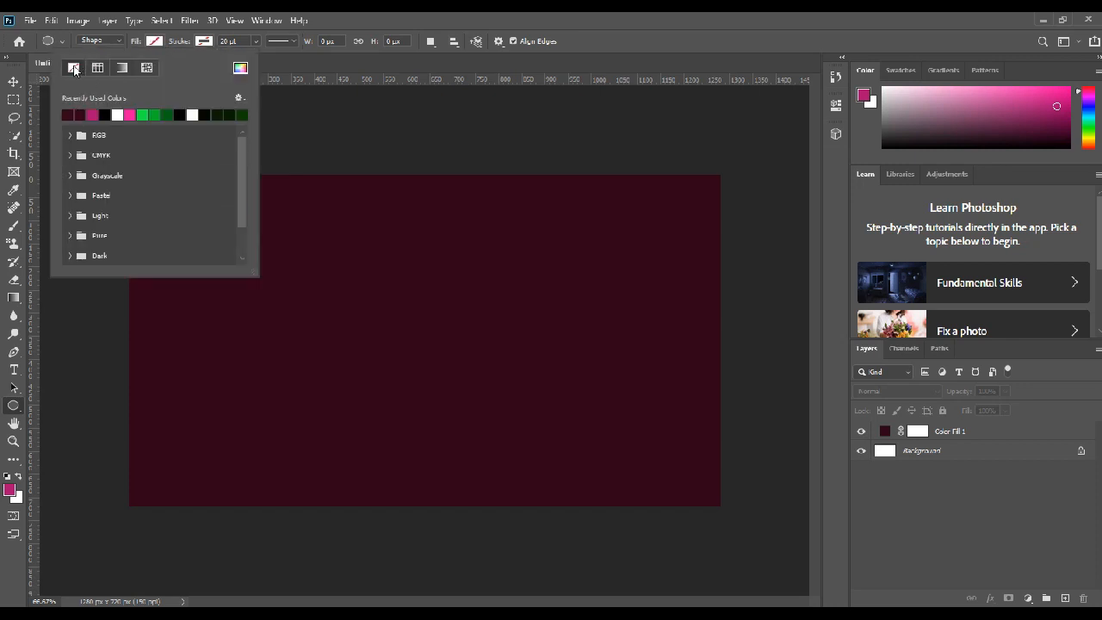
left_click(206, 41)
left_click(195, 113)
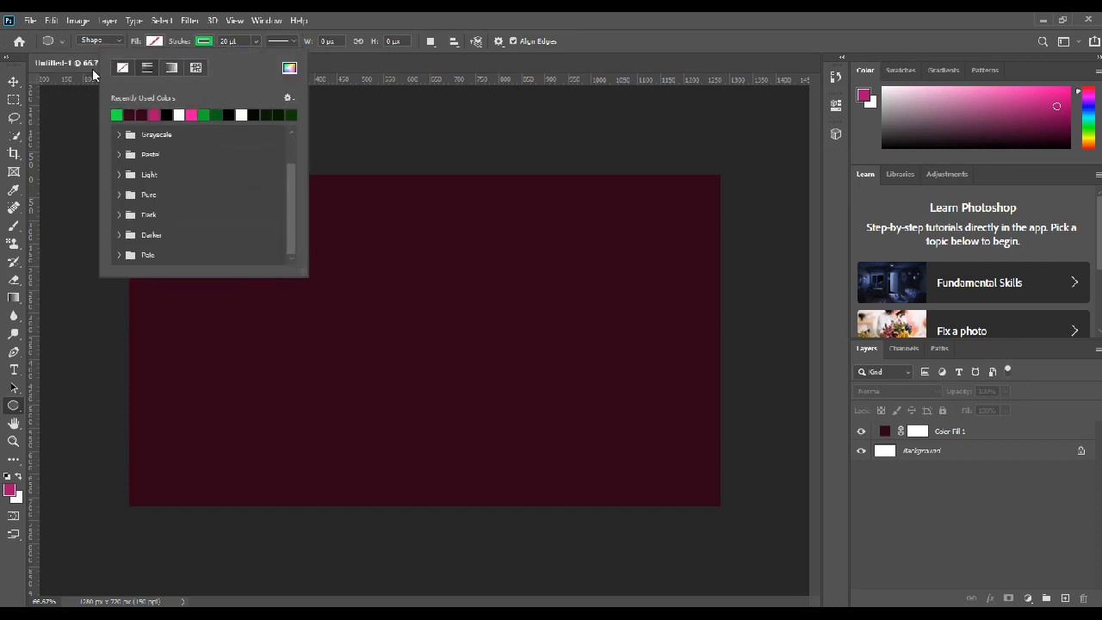
left_click(12, 411)
left_click_drag(297, 257, 504, 457)
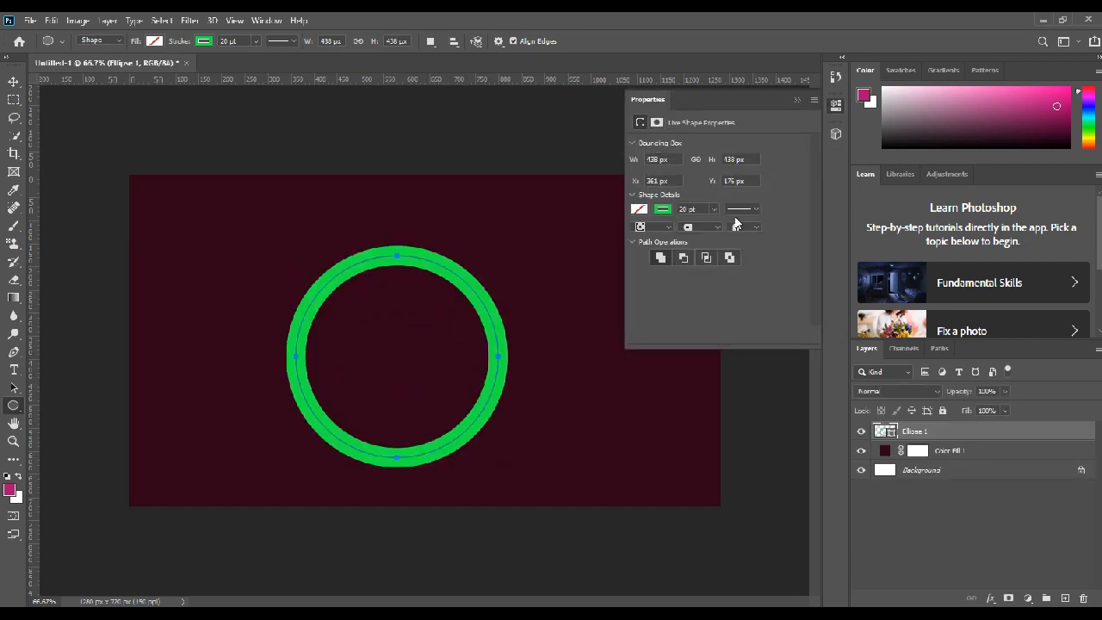
- Thicken the green circle's stroke to about 55 pt and move the ring up and toward the canvas's left side
left_click(256, 41)
left_click_drag(262, 55, 272, 61)
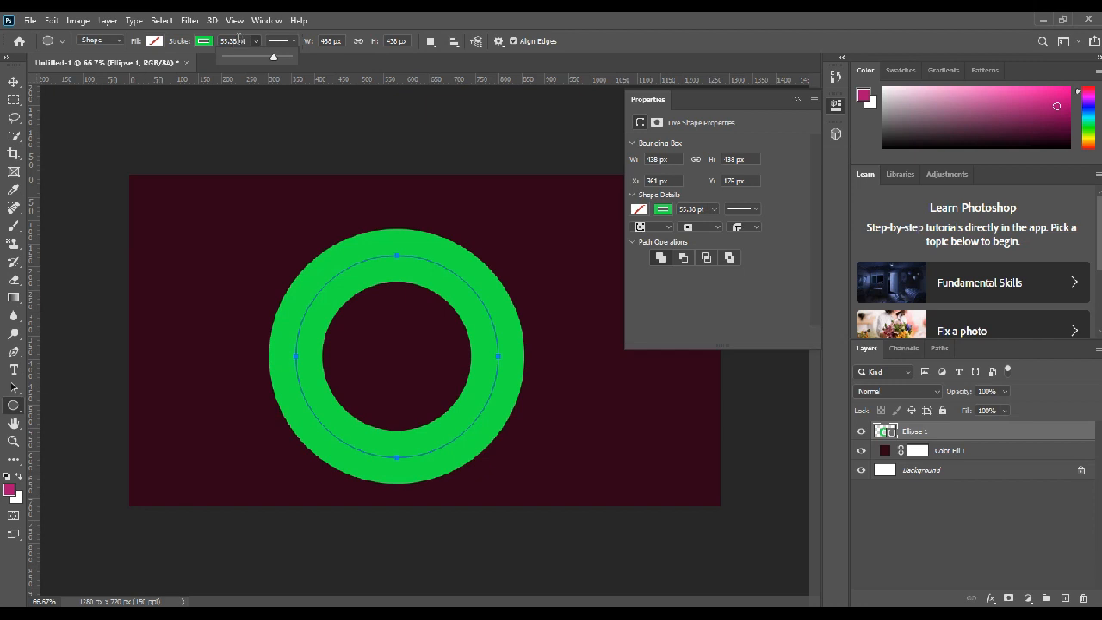
left_click(238, 39)
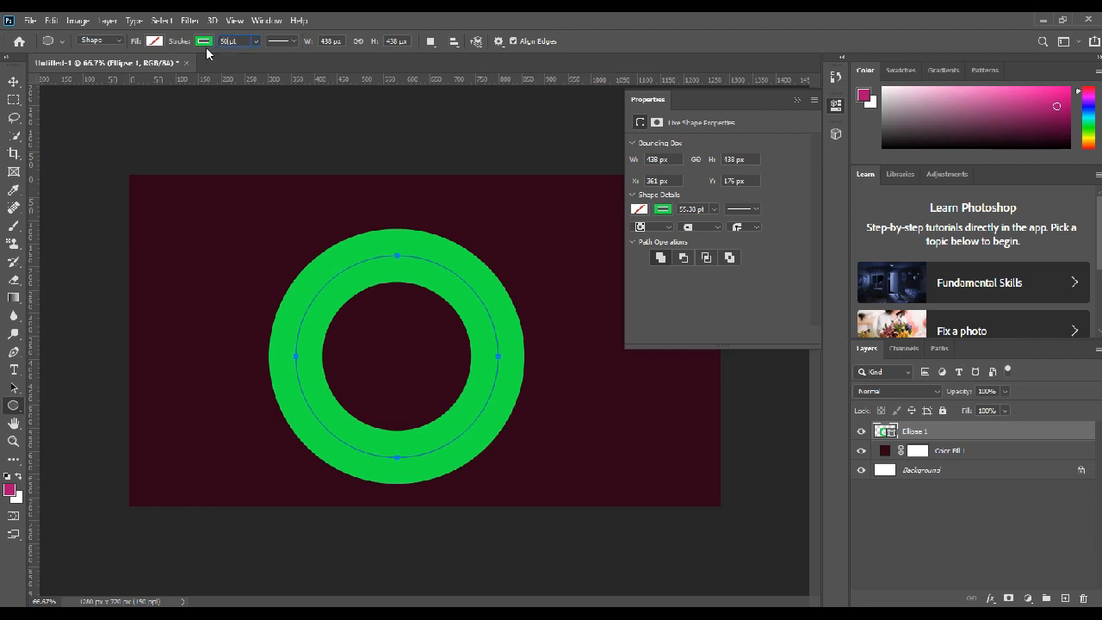
left_click(796, 102)
left_click(14, 82)
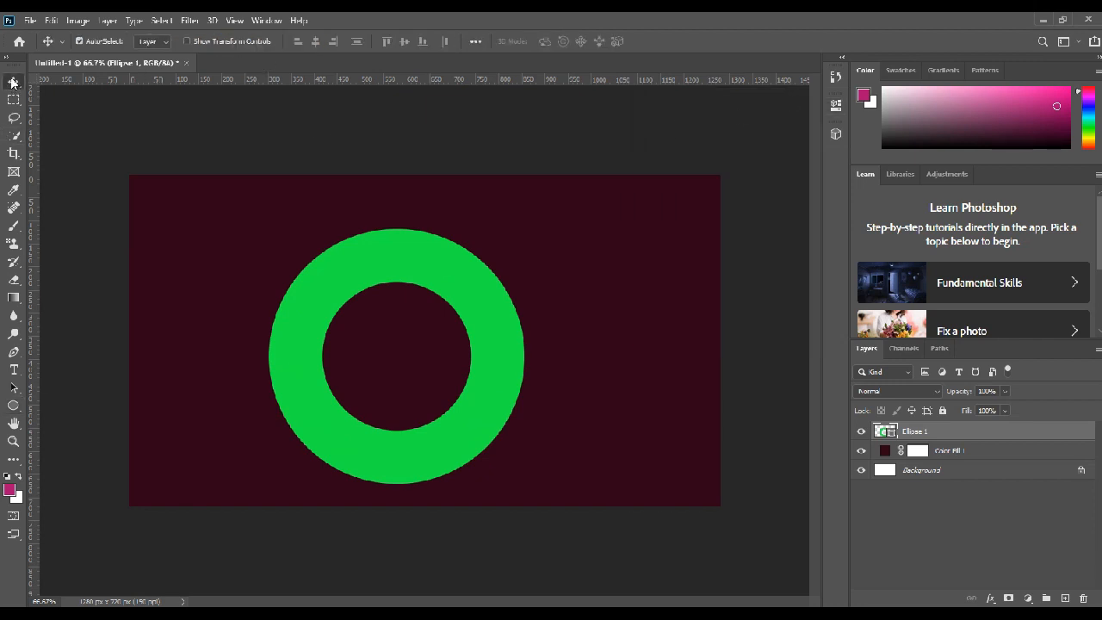
left_click_drag(478, 335, 432, 318)
- Try to convert the green ring layer to a smart object
double_click(908, 431)
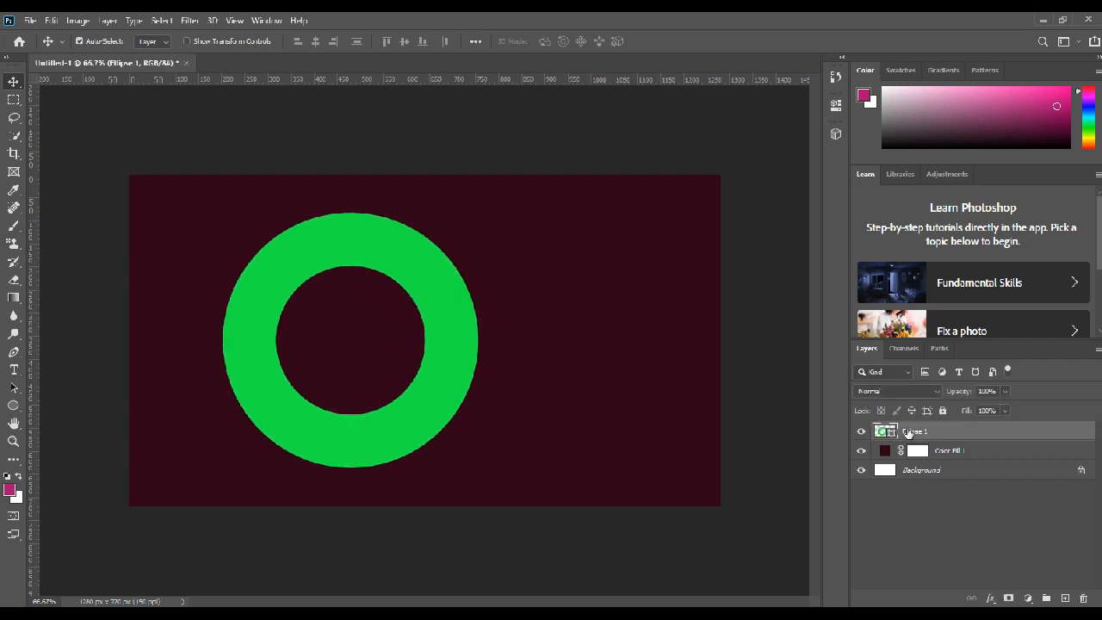
right_click(908, 432)
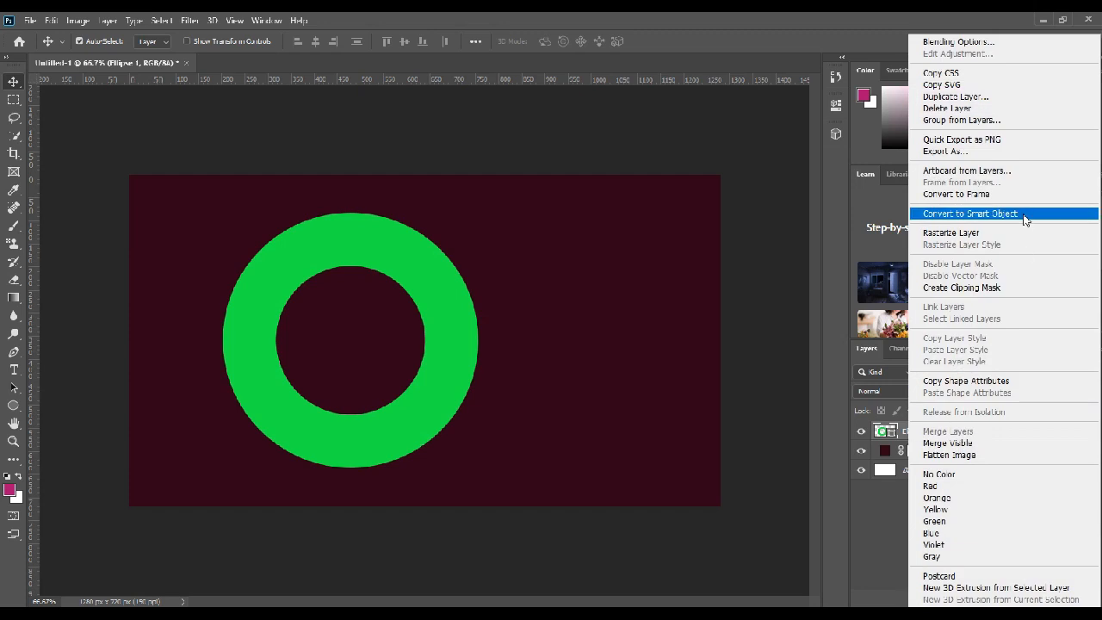
left_click(905, 485)
left_click(910, 433)
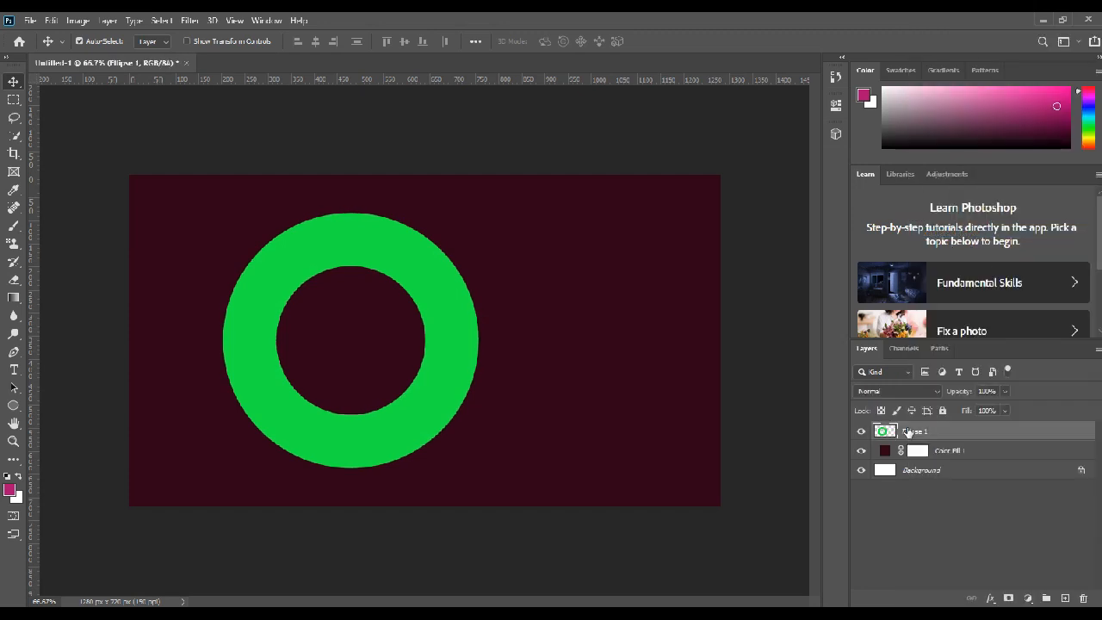
key("ctrl+minus")
key("j")
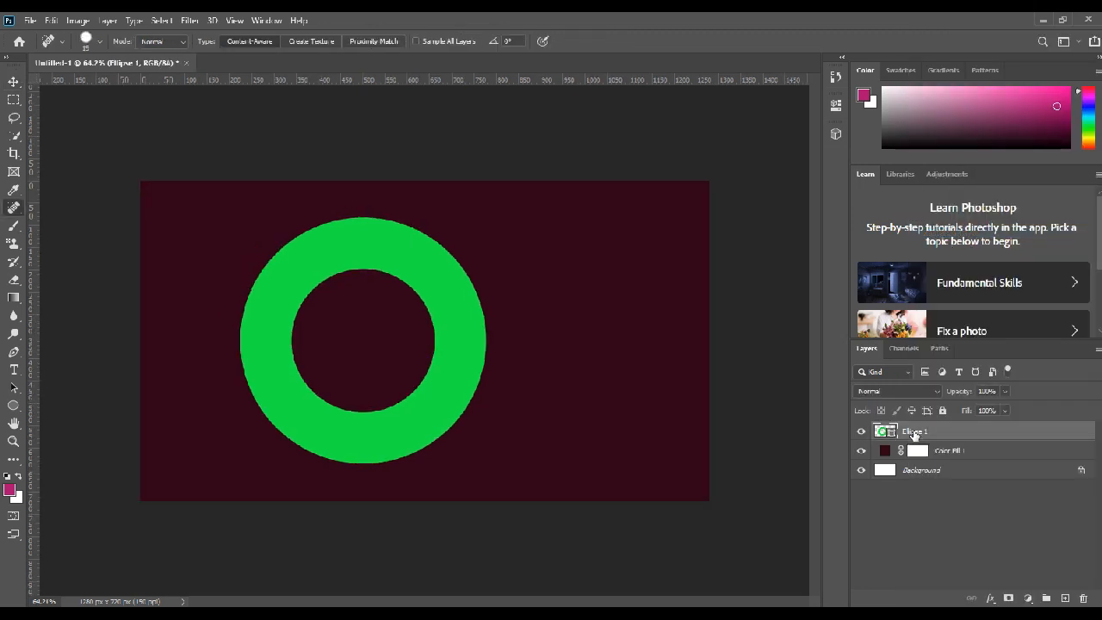
left_click(977, 498)
- Duplicate the green ring layer and move the copy horizontally to the right so it overlaps the original ring
left_click(942, 433)
key("ctrl+j")
left_click(920, 452)
left_click(925, 432)
key("v")
left_click_drag(461, 380, 576, 377)
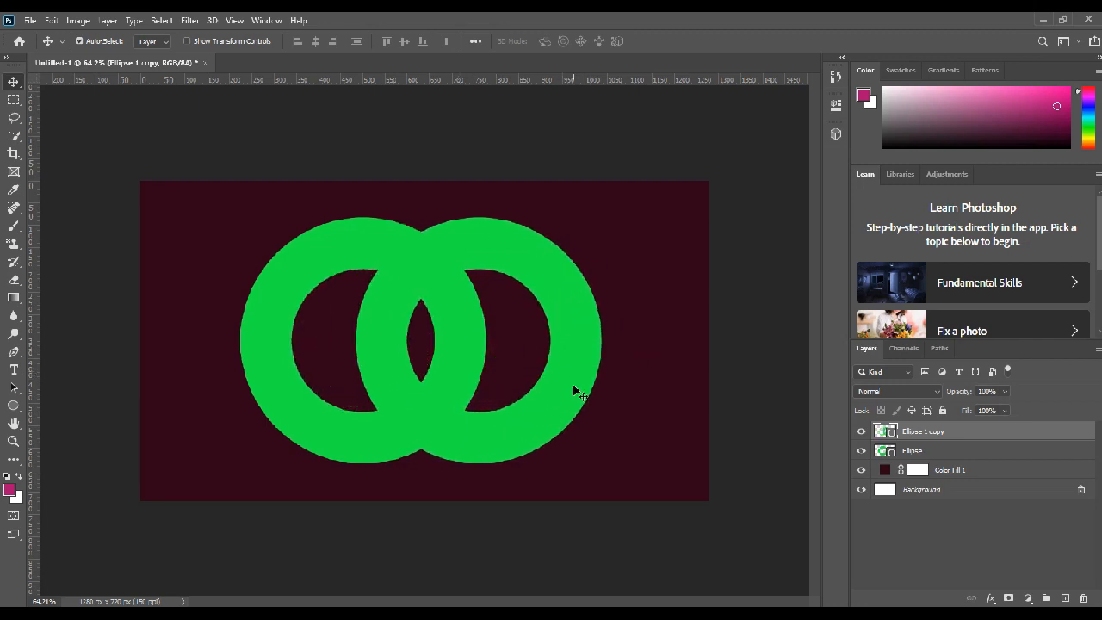
- Change the duplicated ring's stroke color to bright pink
left_click(13, 404)
left_click(204, 41)
left_click(118, 113)
left_click(254, 40)
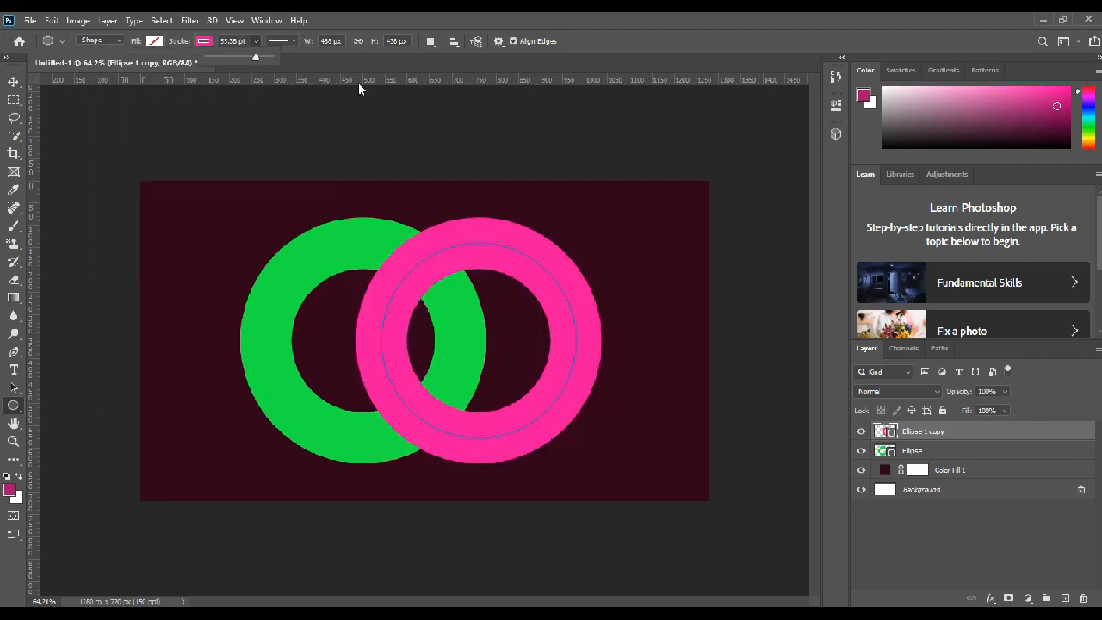
left_click(923, 531)
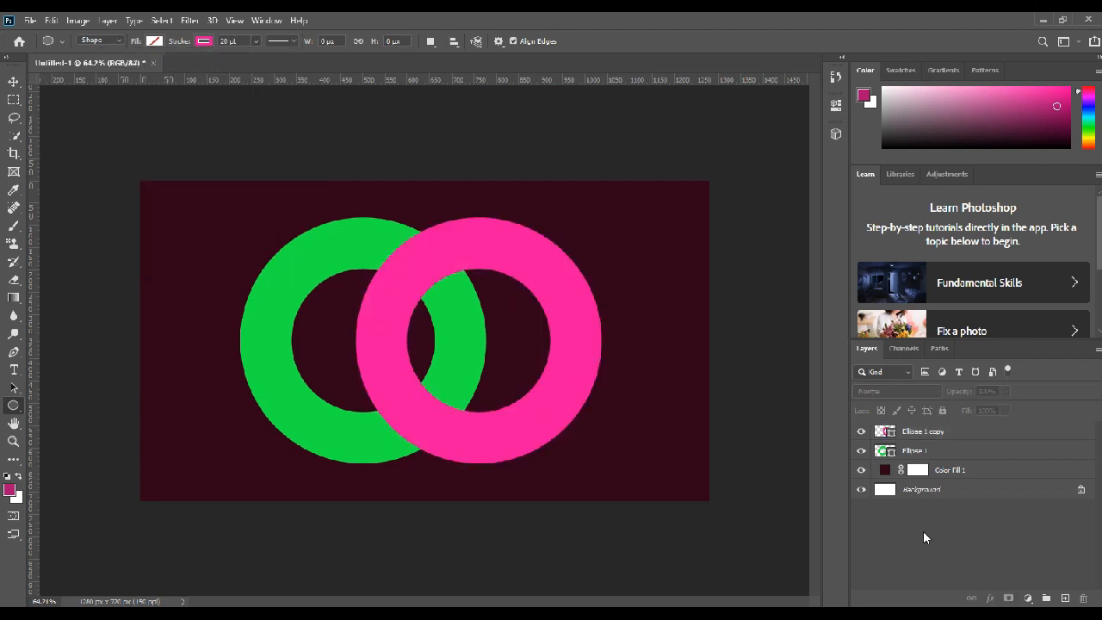
- Add a dark green Inner Glow to the green ring, with 59% opacity, 14% choke and a size of about 59 px
left_click(911, 452)
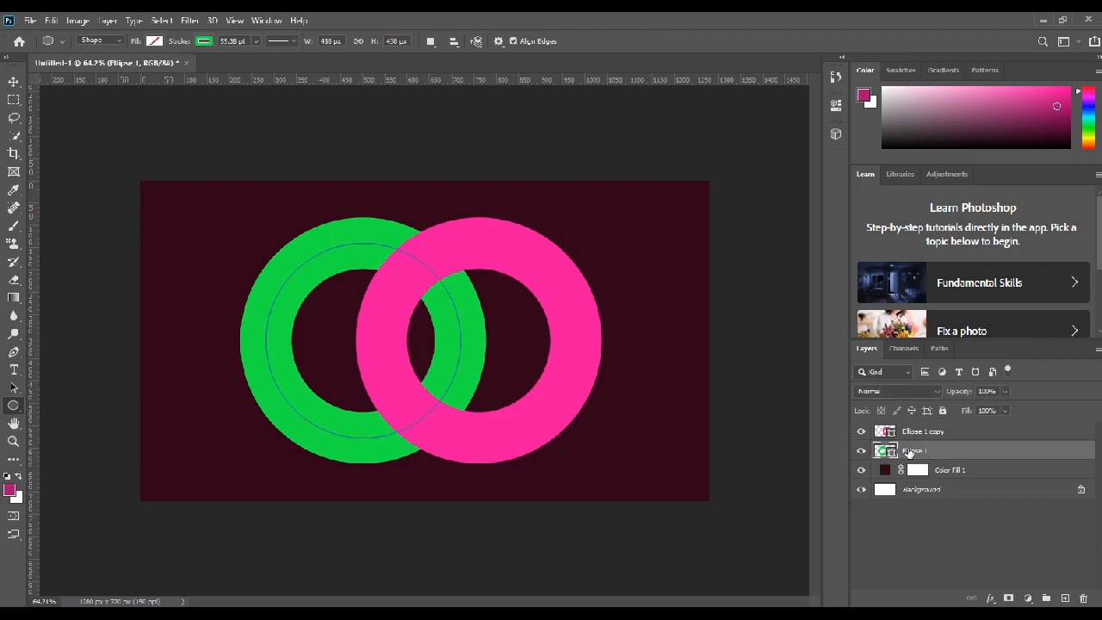
right_click(910, 454)
left_click(1009, 40)
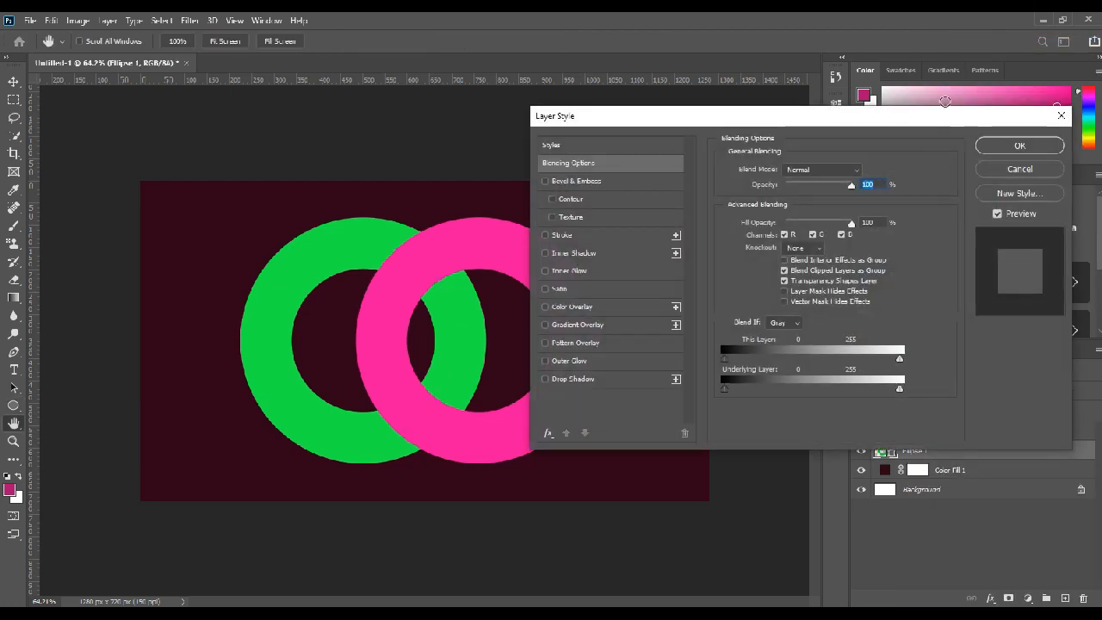
left_click(577, 271)
left_click_drag(829, 121, 865, 226)
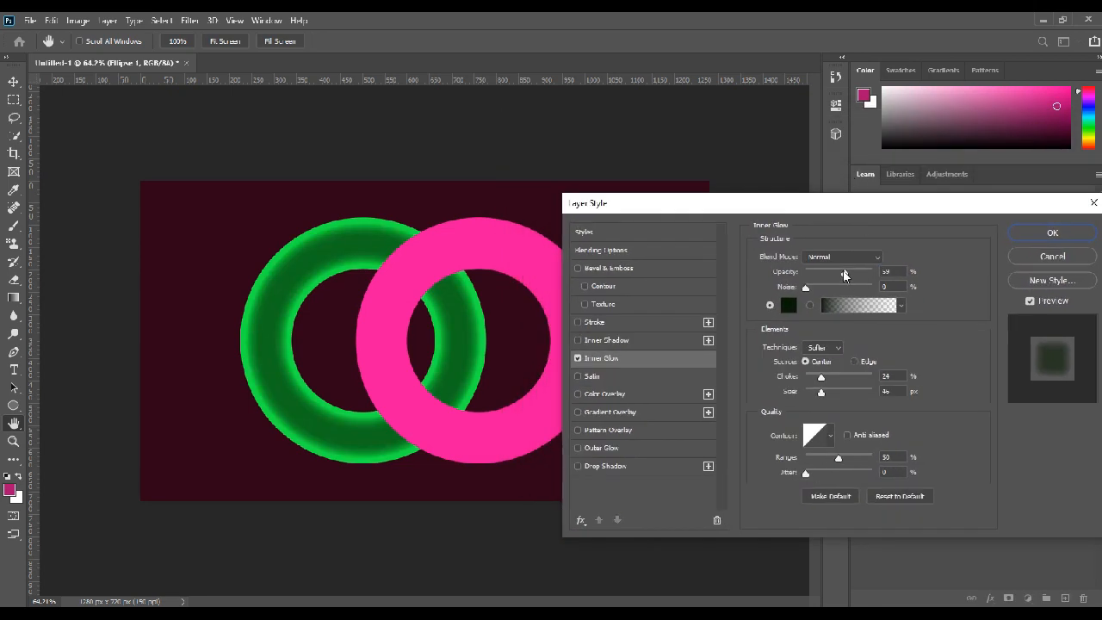
left_click_drag(824, 382, 824, 391)
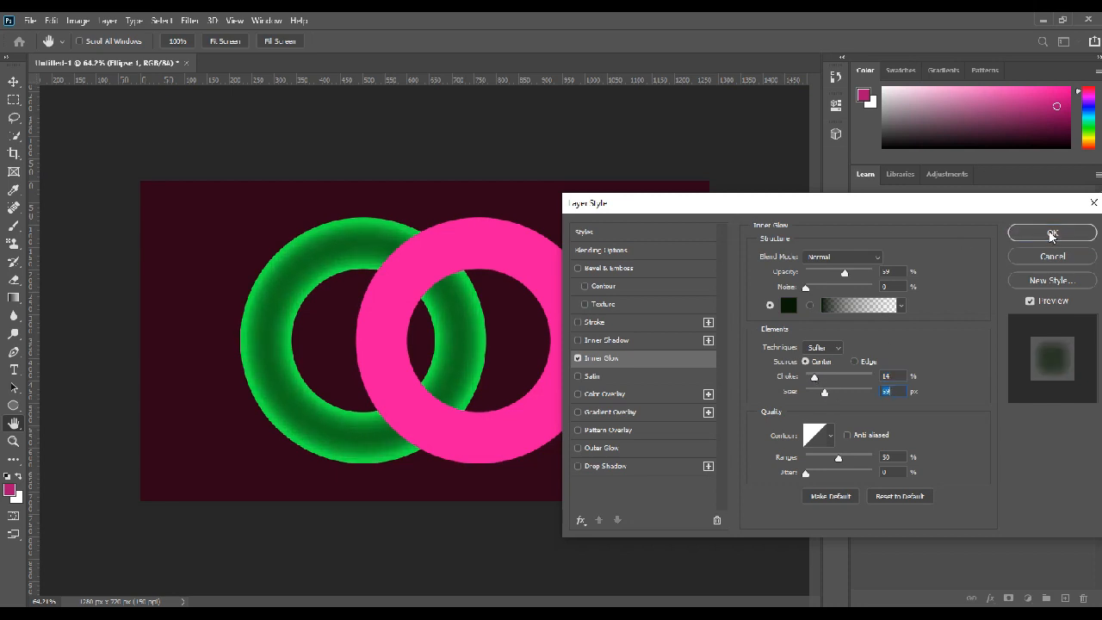
left_click(1050, 236)
left_click(938, 432)
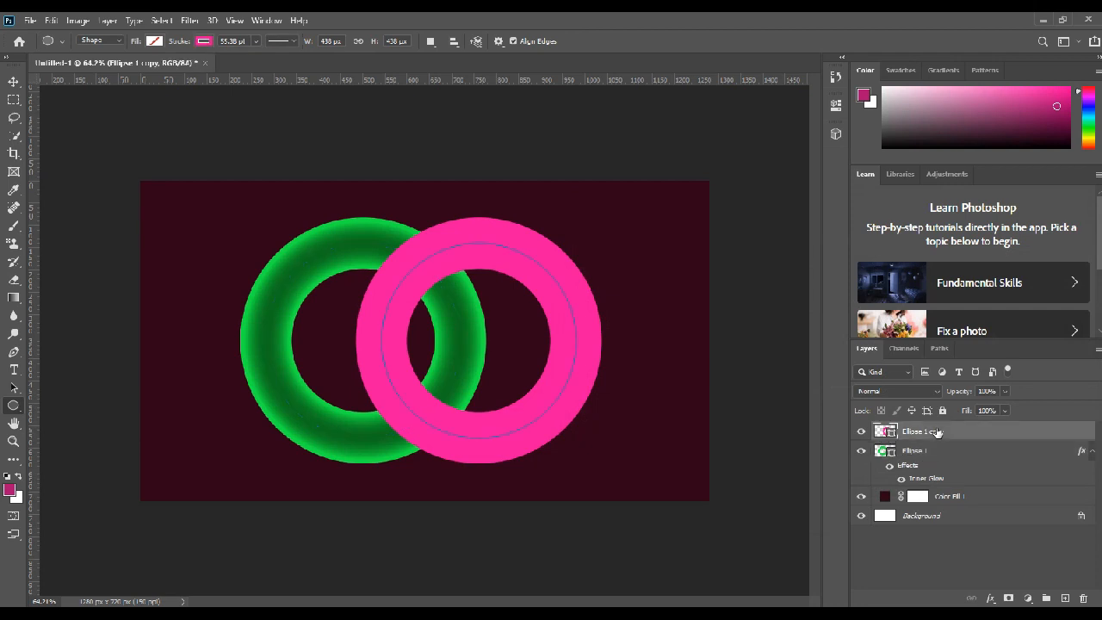
right_click(975, 430)
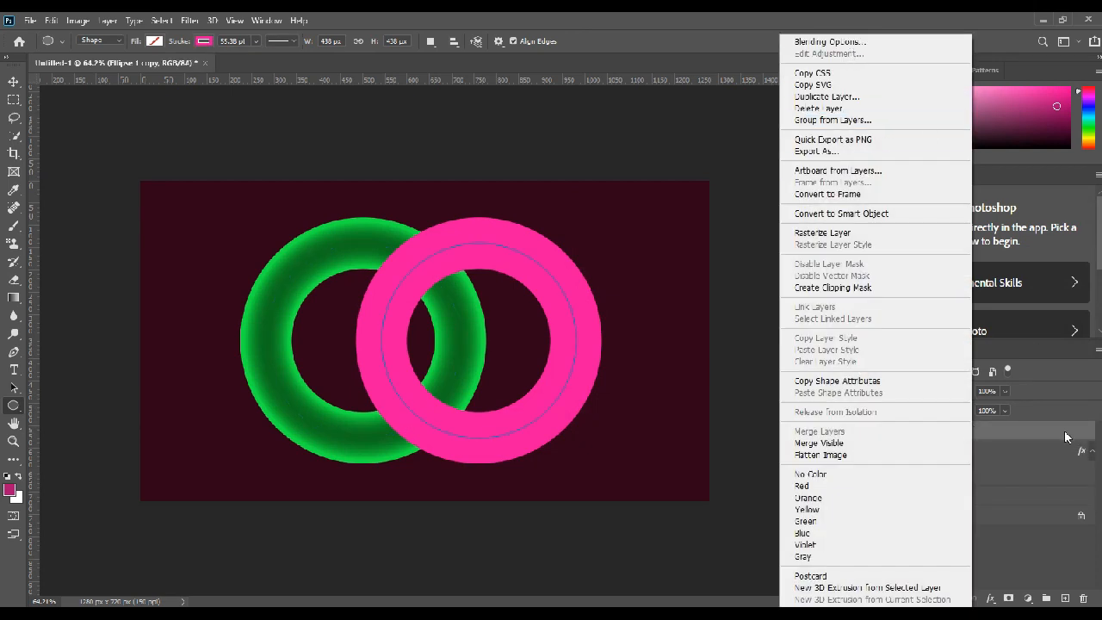
left_click(1089, 463)
left_click(1081, 452)
left_click(1092, 452)
left_click(1092, 452)
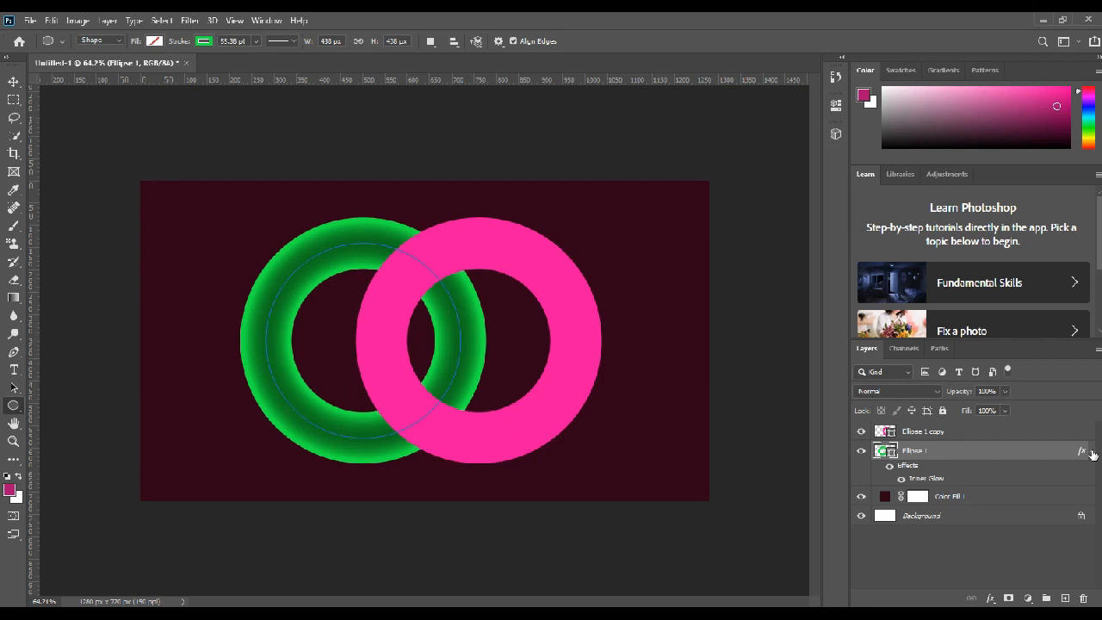
- Copy the green ring's layer style and paste it onto the pink ring layer
right_click(1004, 448)
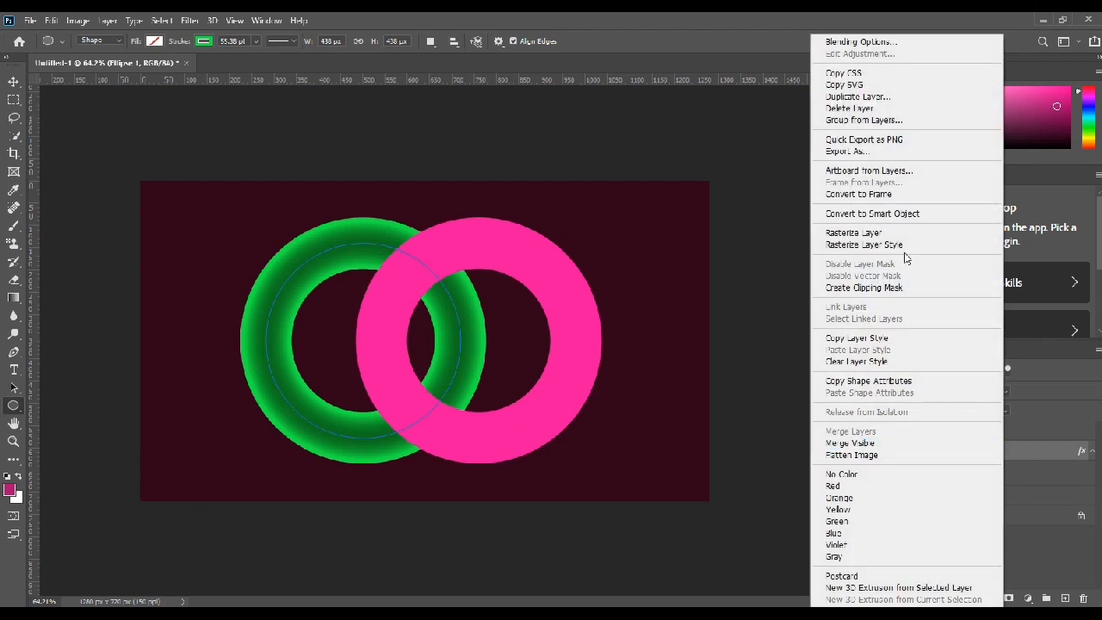
left_click(877, 341)
left_click(1031, 432)
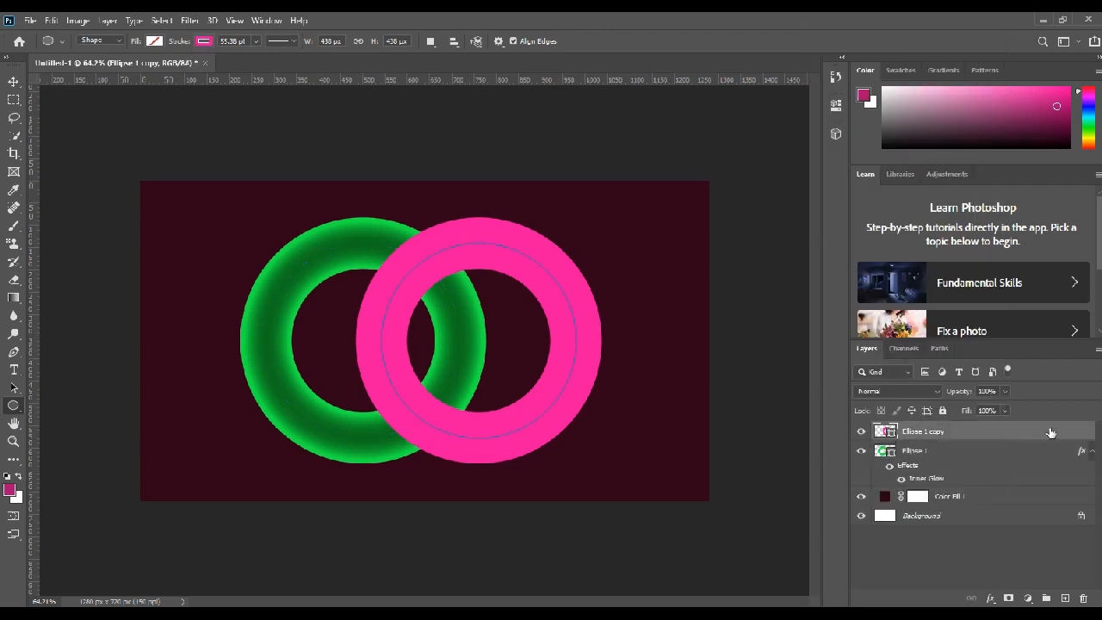
right_click(1050, 433)
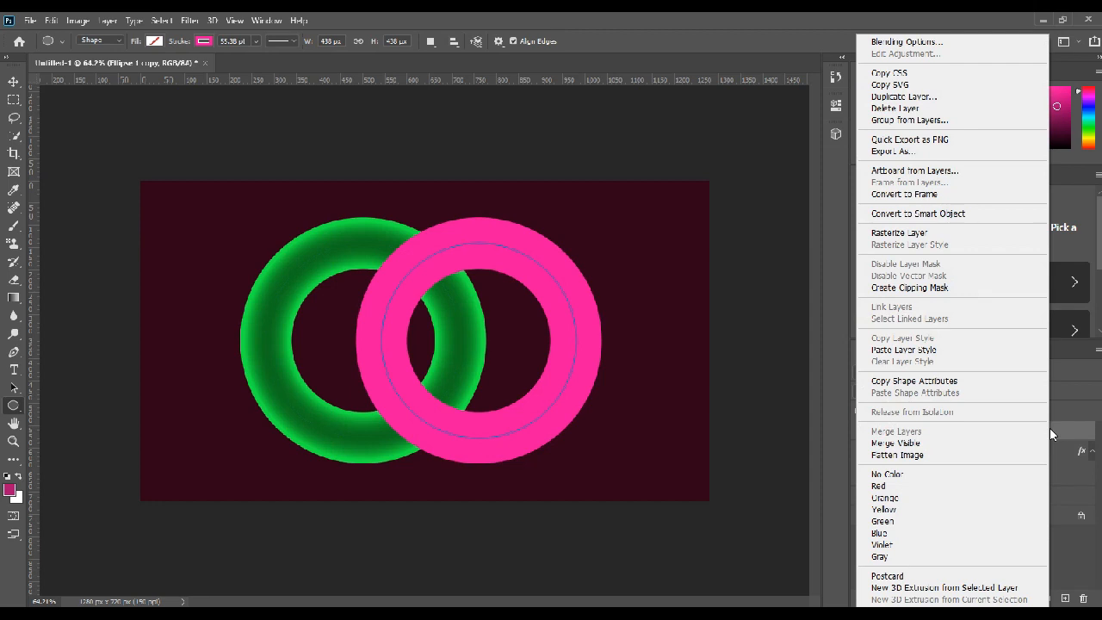
left_click(943, 350)
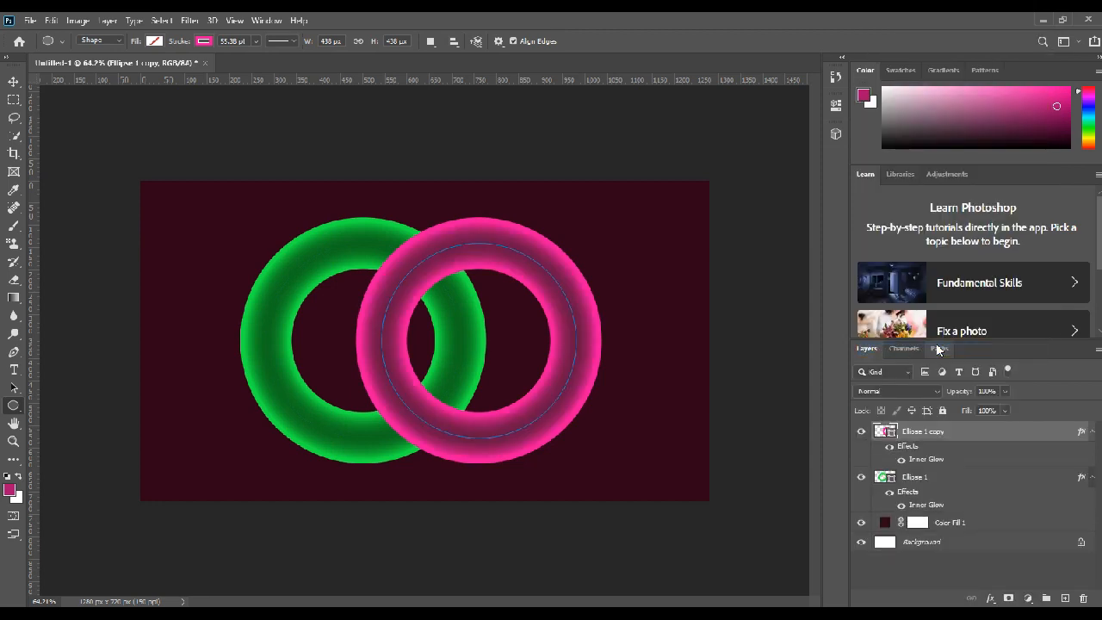
- Change the pink ring's Inner Glow color to a dark magenta-purple and slightly raise the glow's opacity
double_click(1026, 434)
left_click(785, 305)
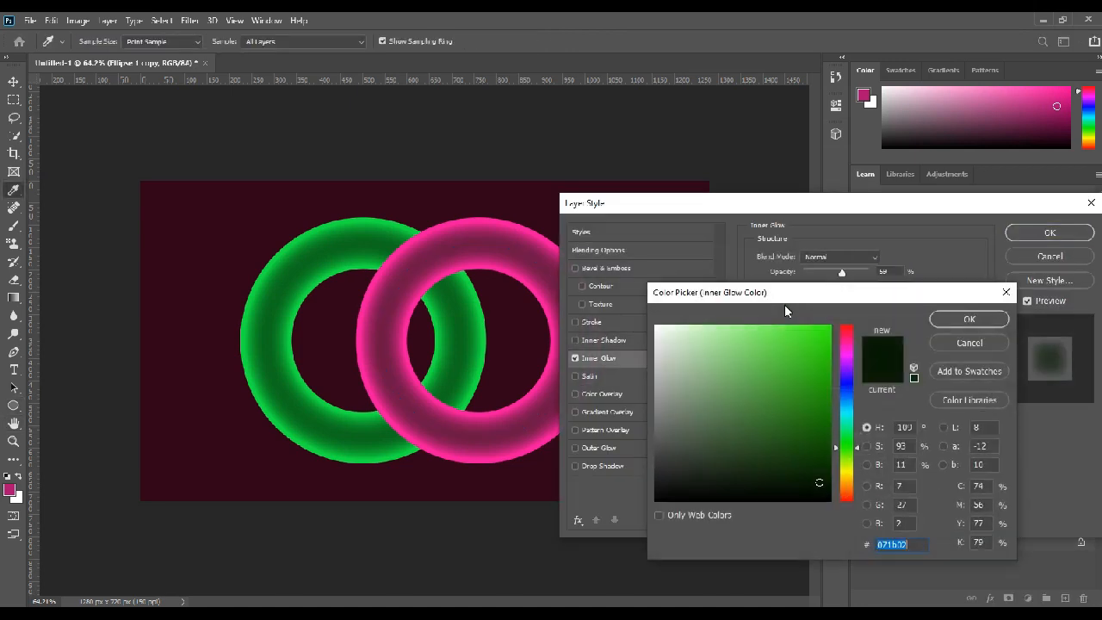
left_click(846, 352)
left_click(817, 345)
mouse_move(833, 466)
left_mouse_down()
mouse_move(829, 495)
mouse_move(833, 442)
left_mouse_up()
left_click(973, 321)
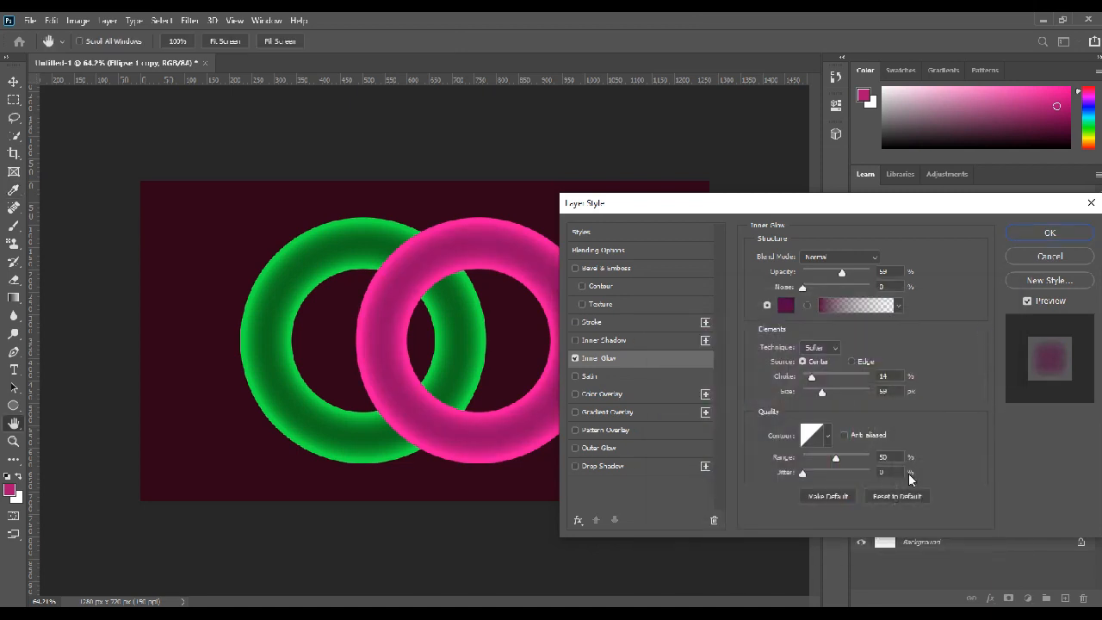
left_click_drag(844, 272, 848, 273)
left_click(1051, 233)
- Collapse the effects lists of both ring layers and deselect the layers
left_click(1093, 432)
left_click(1092, 452)
left_click(937, 501)
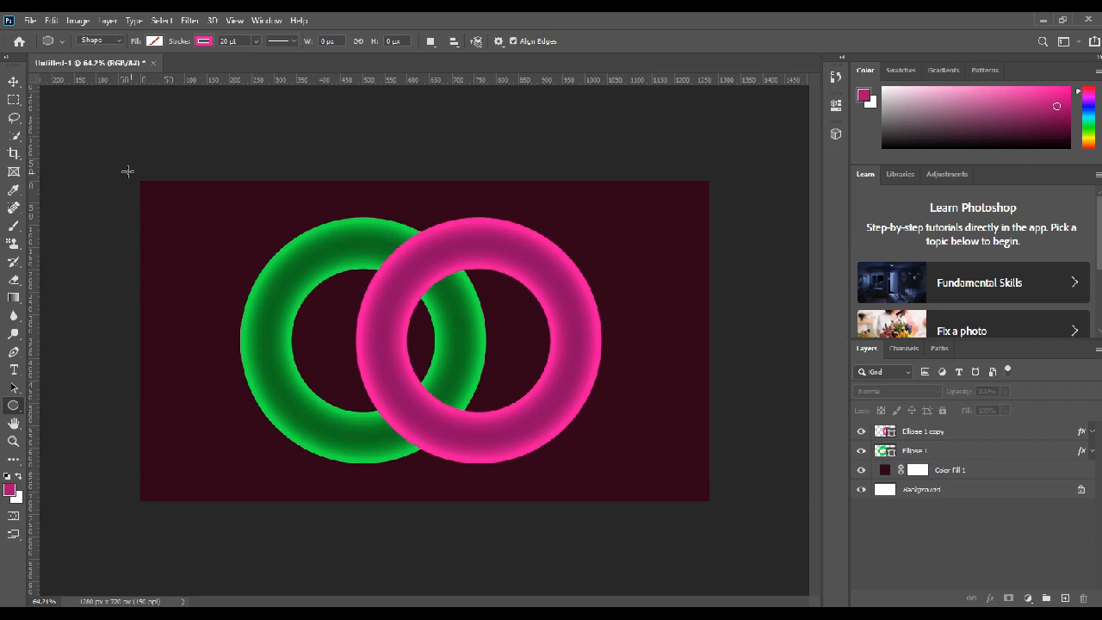
- Select both ring layers and move them together about 25 px to the right with Free Transform
left_click(926, 450, "shift")
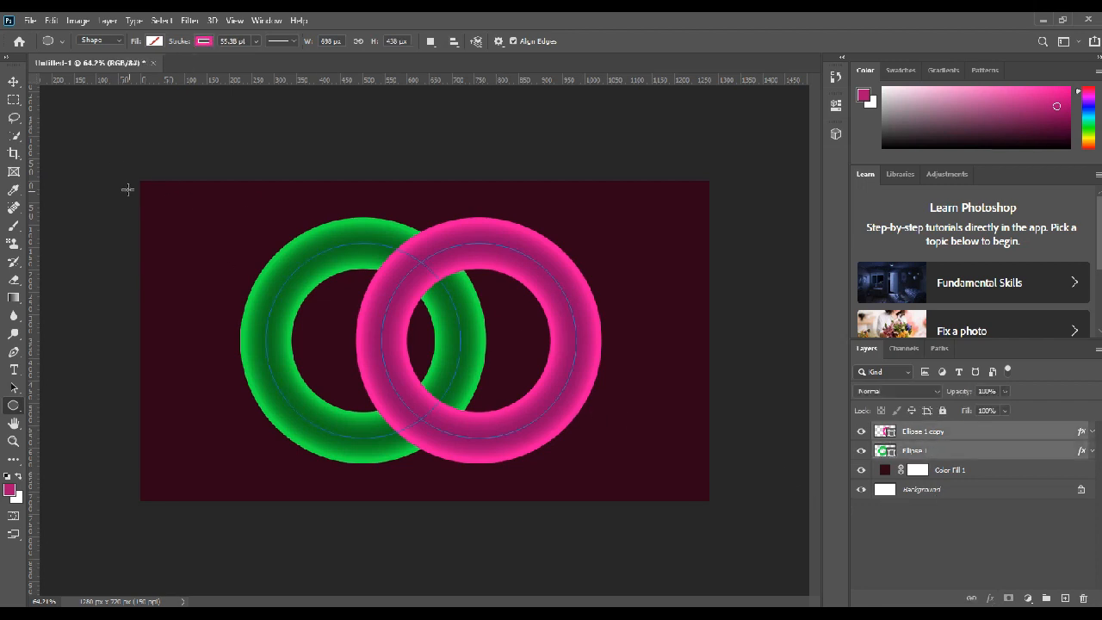
left_click(12, 81)
key("ctrl+t")
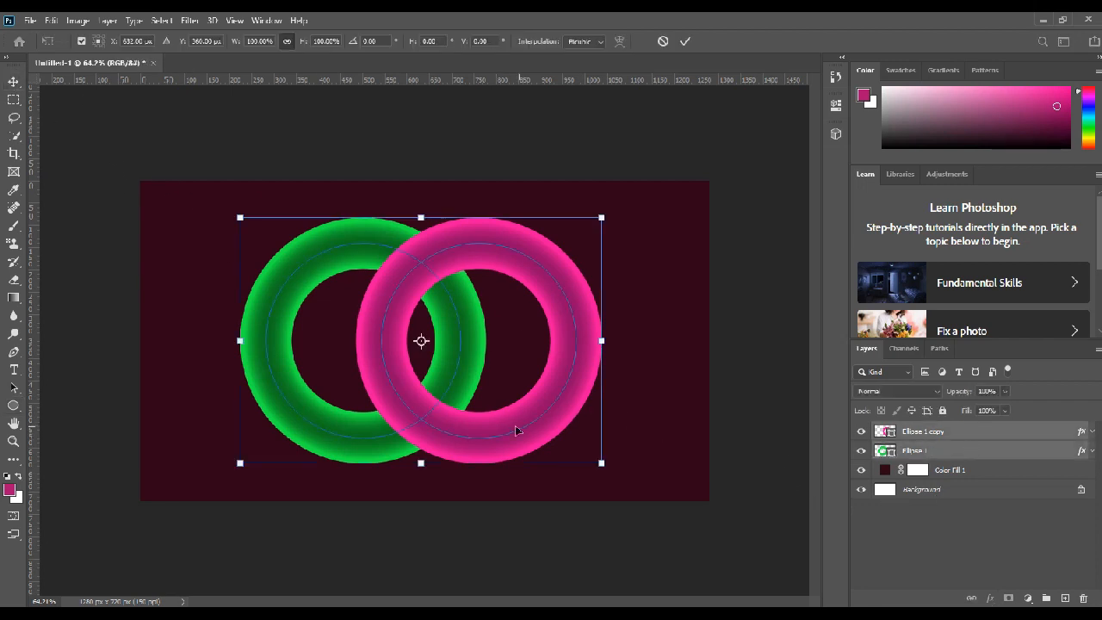
mouse_move(509, 428)
left_mouse_down()
mouse_move(532, 428)
mouse_move(519, 422)
left_mouse_up()
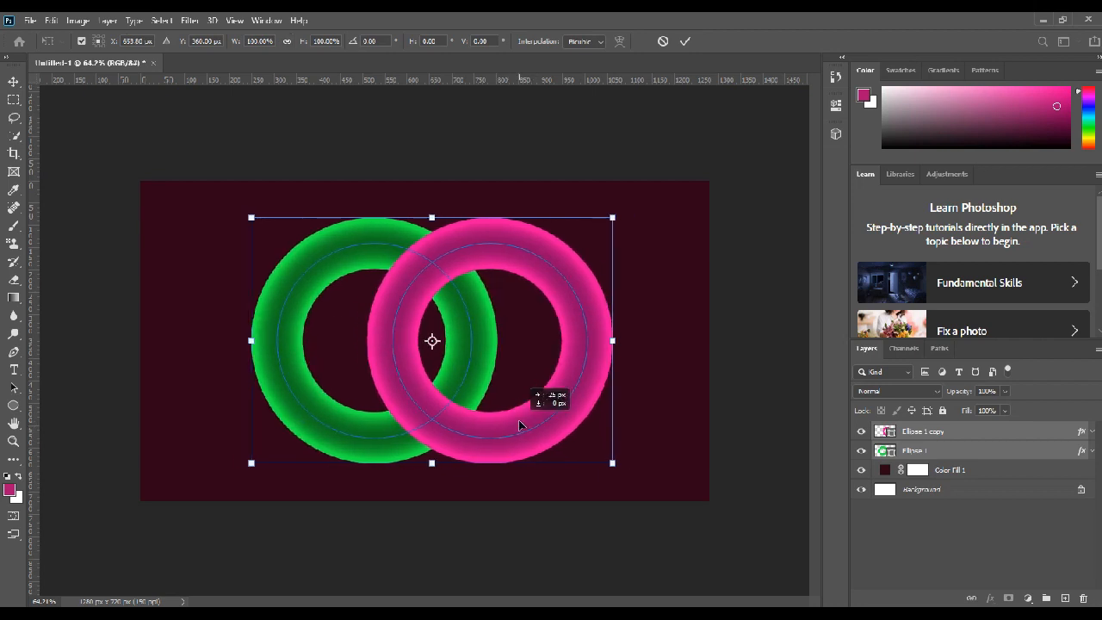
key("Return")
left_click(977, 490, "shift")
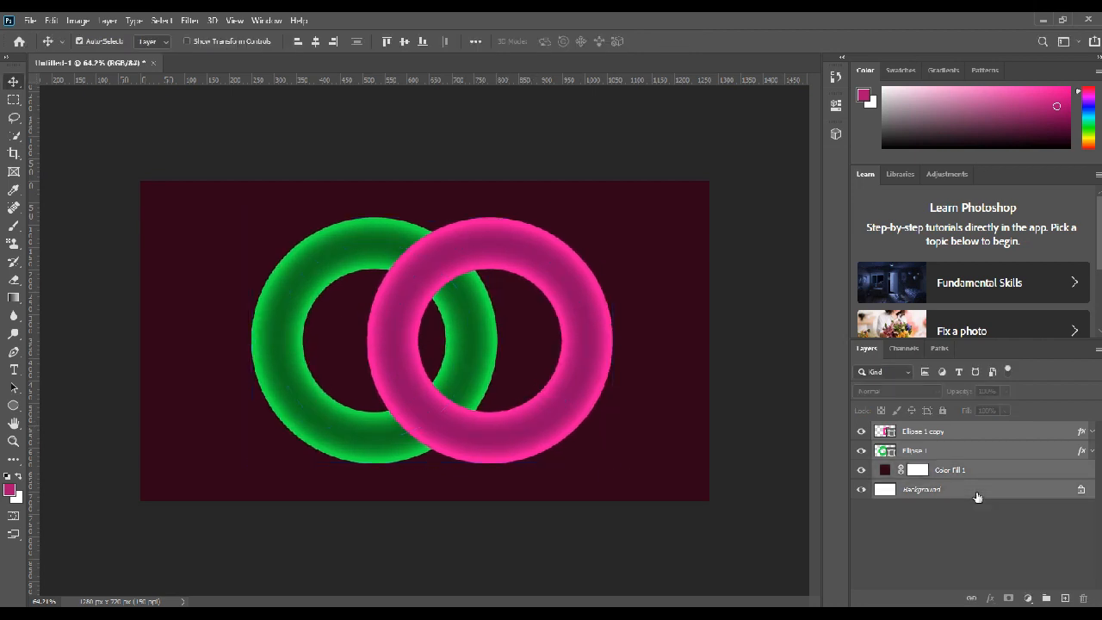
left_click(316, 44)
key("z")
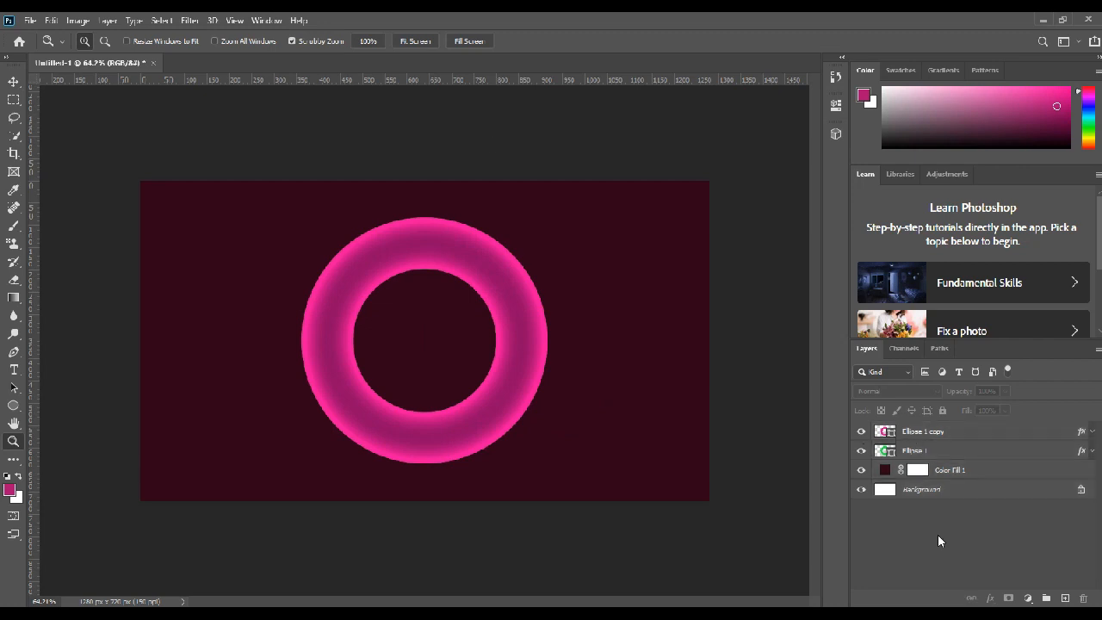
key("ctrl+z")
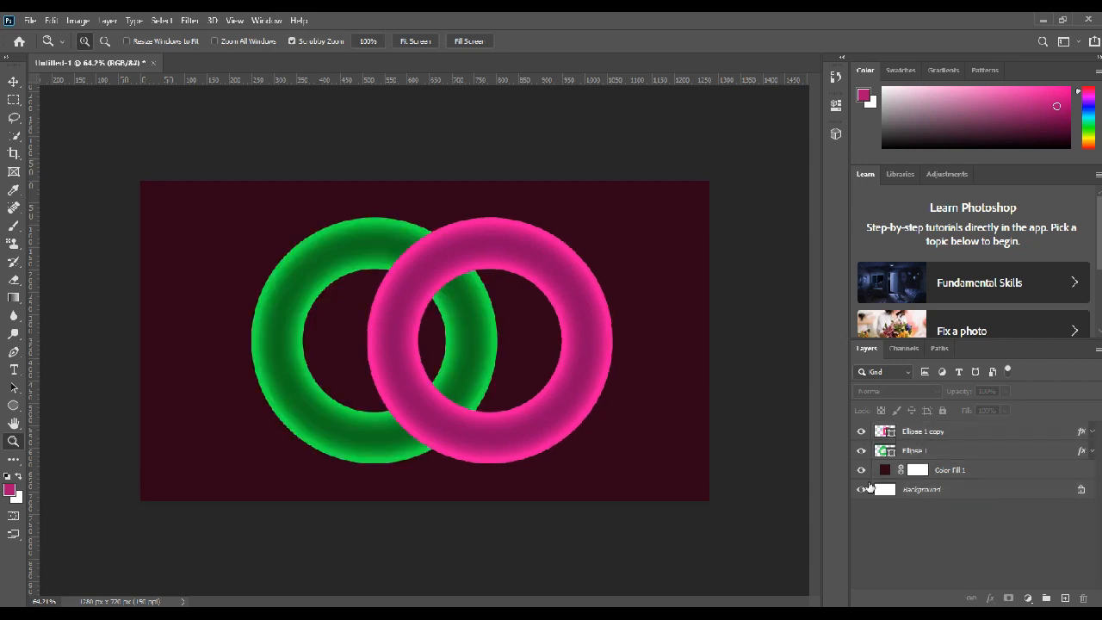
left_click(13, 81)
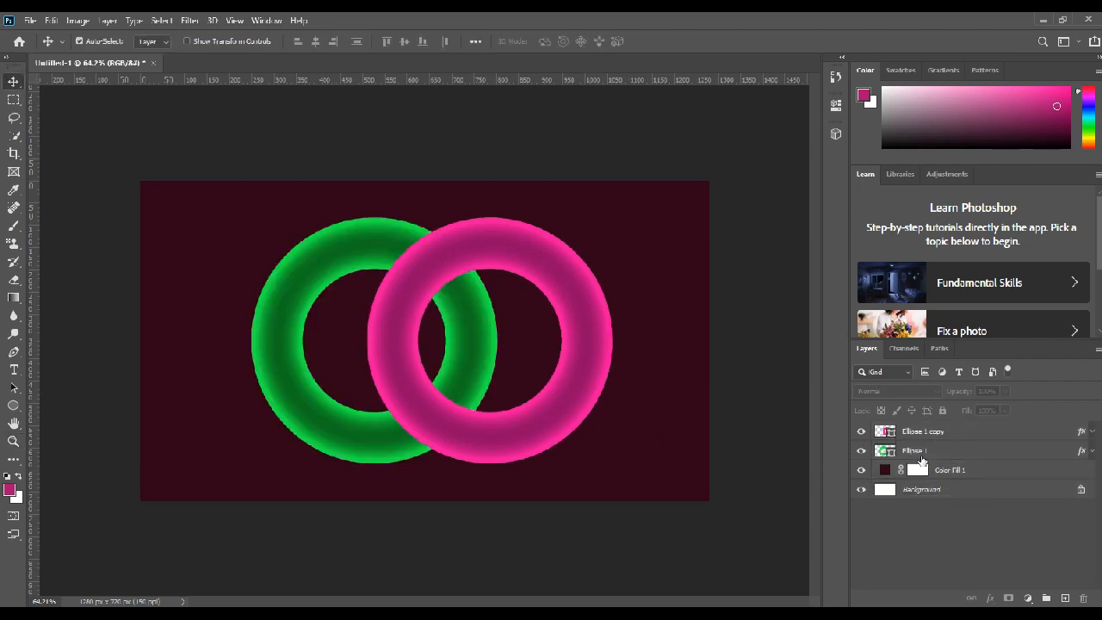
left_click(918, 451)
right_click(913, 453)
left_click(937, 204)
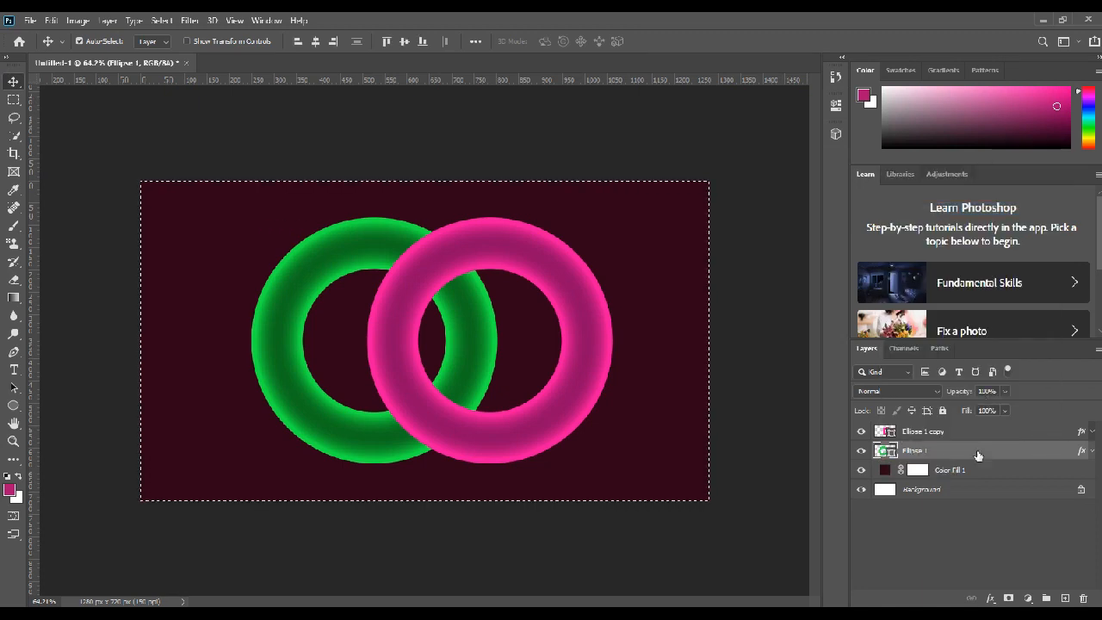
key("ctrl+d")
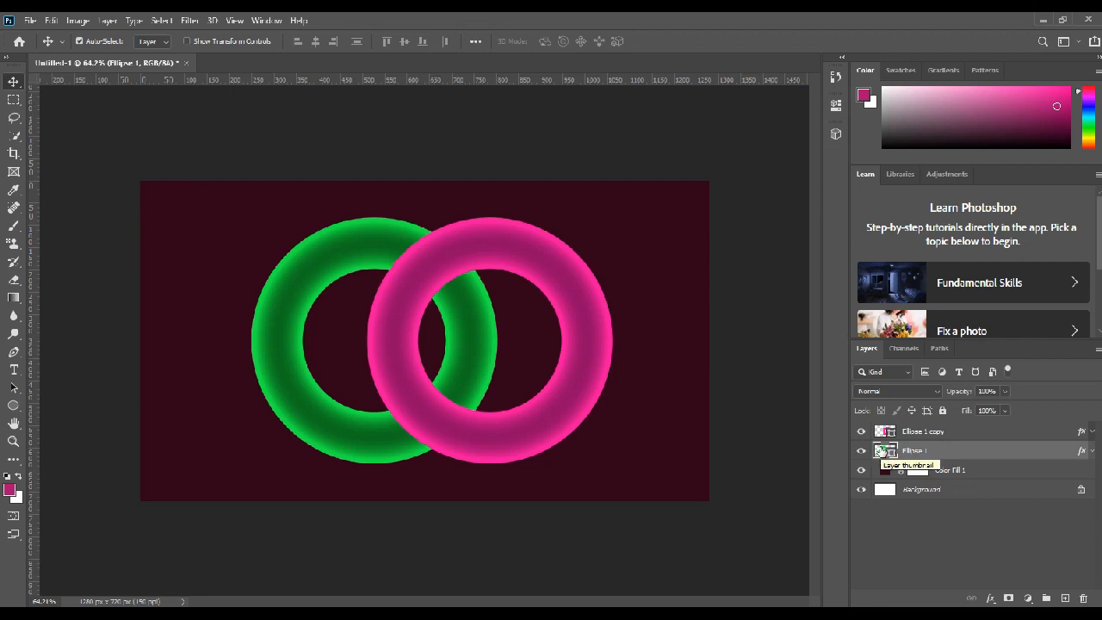
- Set the Inner Glow opacity of the pink ring to 69%
double_click(966, 430)
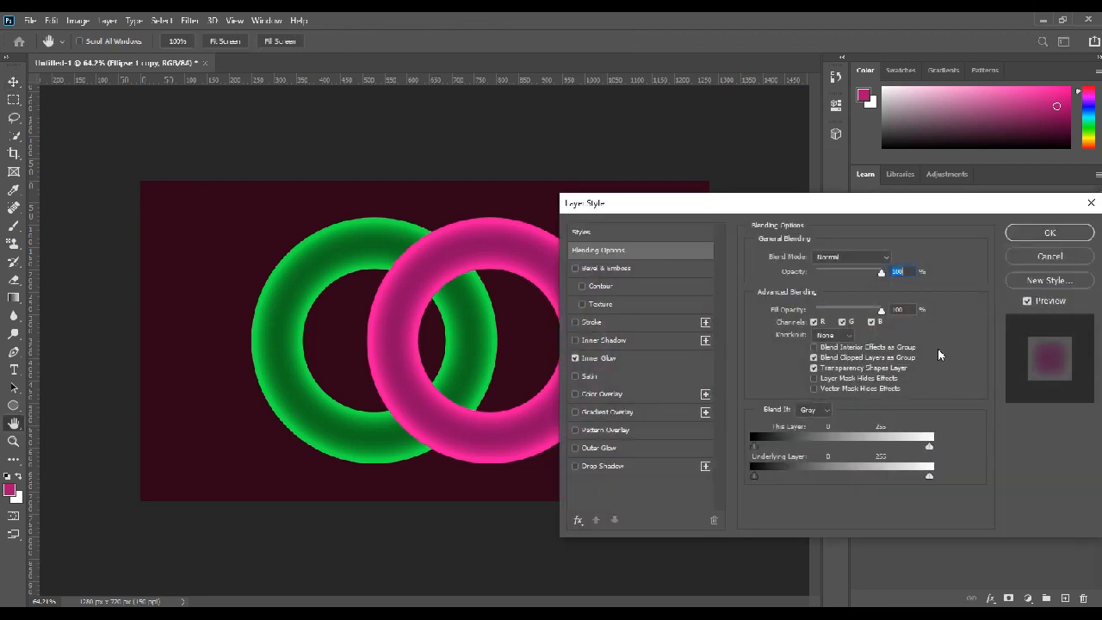
left_click(638, 358)
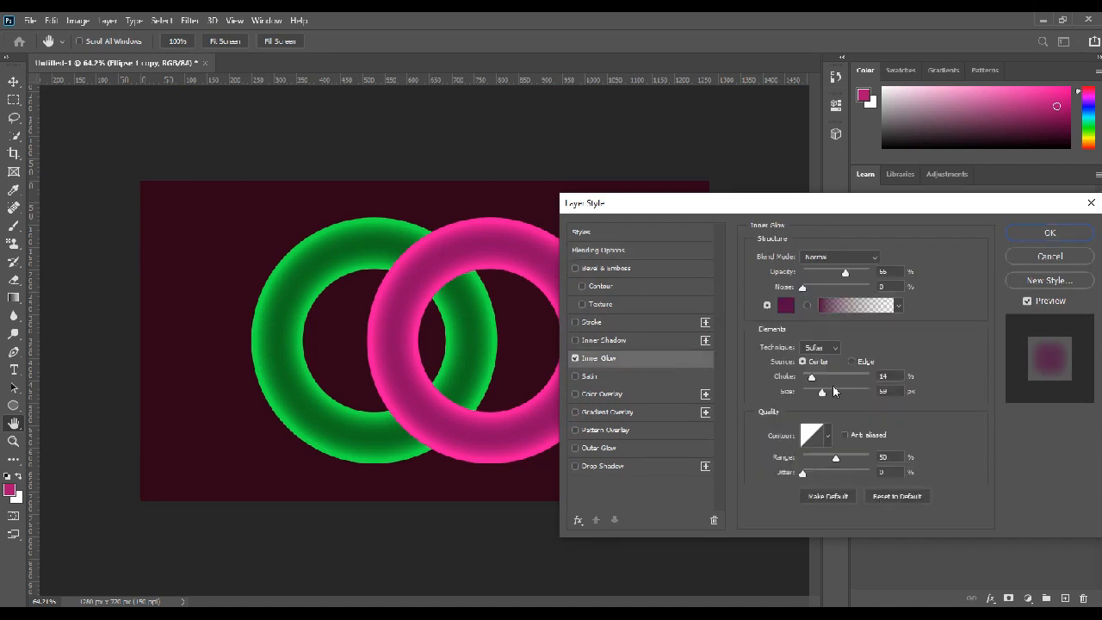
mouse_move(846, 275)
left_mouse_down()
mouse_move(831, 276)
mouse_move(849, 272)
left_mouse_up()
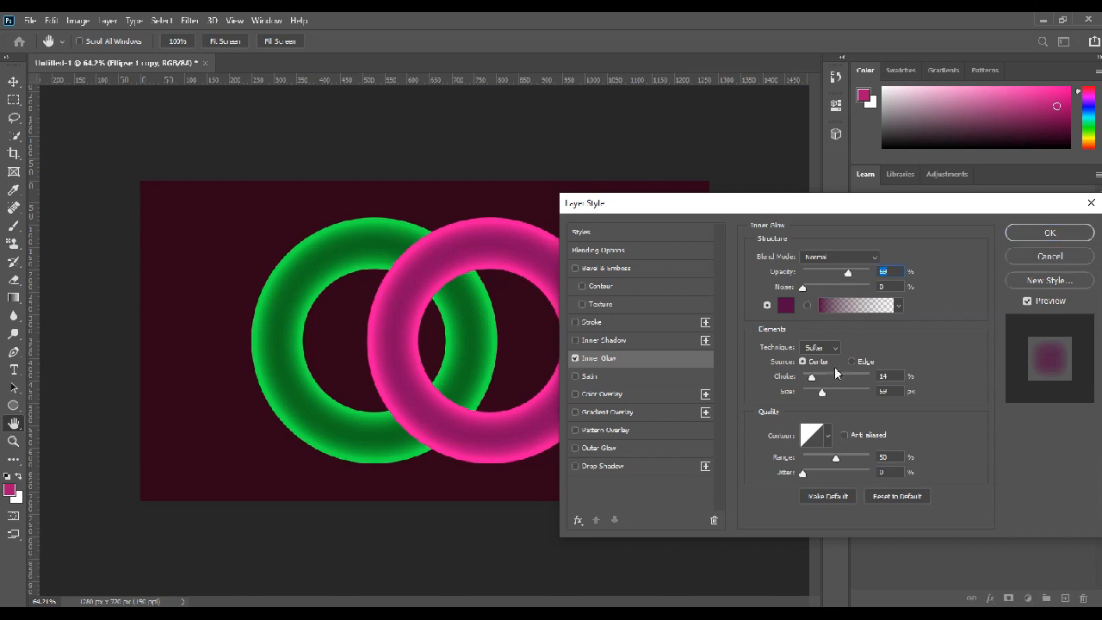
left_click_drag(825, 381, 817, 382)
left_click(822, 394)
left_click(1065, 236)
- Rasterize the green ring's layer style and rasterize the pink ring's shape layer, leaving its effects live
right_click(914, 450)
left_click(1001, 251)
right_click(916, 431)
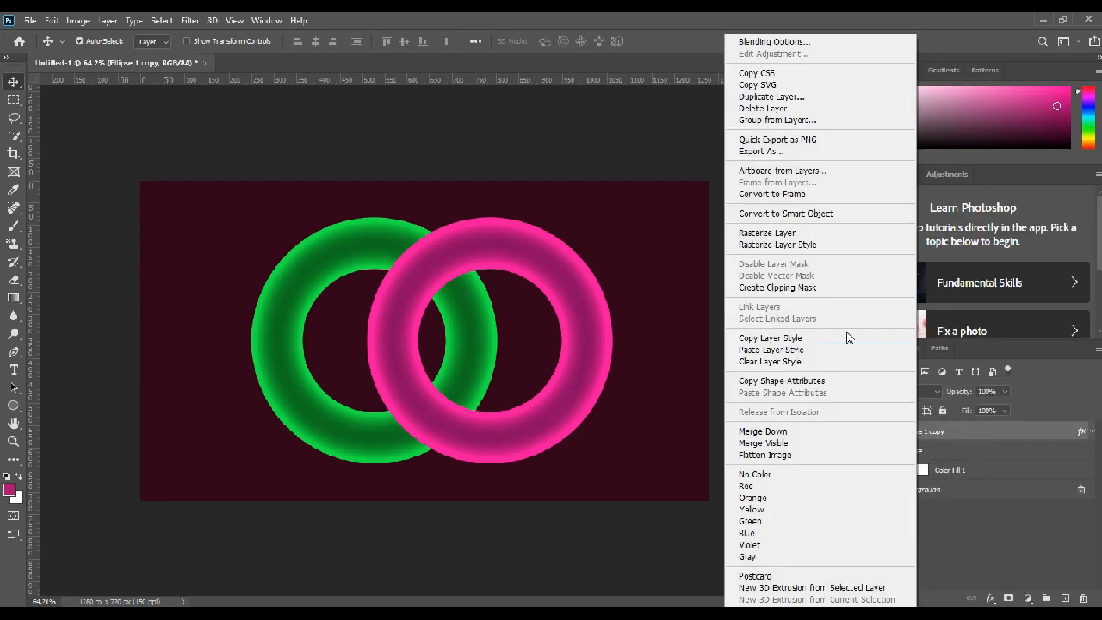
left_click(807, 248)
left_click(917, 524)
- Load the green ring's pixels as a selection and make the pink ring layer active
left_click(930, 450)
right_click(887, 451)
left_click(939, 213)
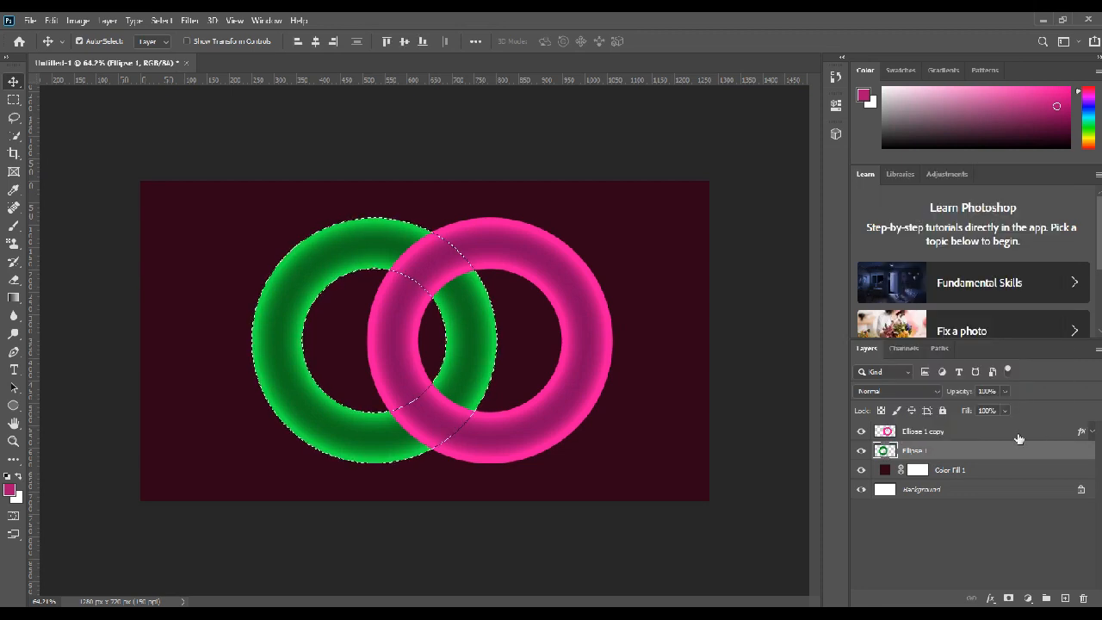
left_click(888, 433)
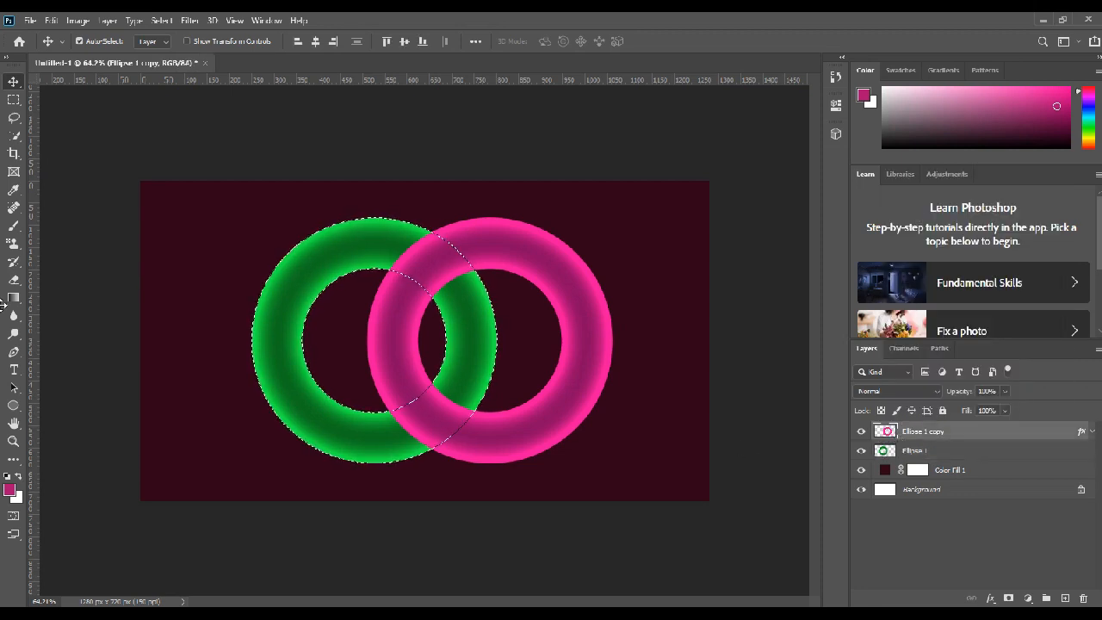
- Switch to the Eraser with a 20 px hard round tip and reset the colors to default black and white
left_click(13, 225)
left_click(100, 41)
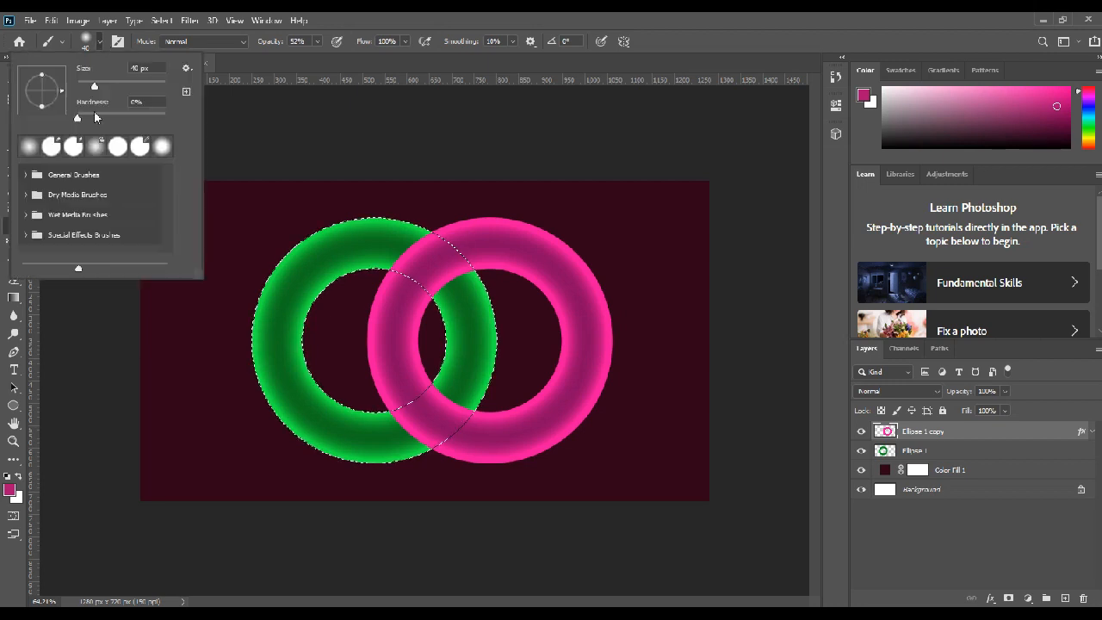
left_click(52, 147)
left_click(319, 62)
left_click(6, 477)
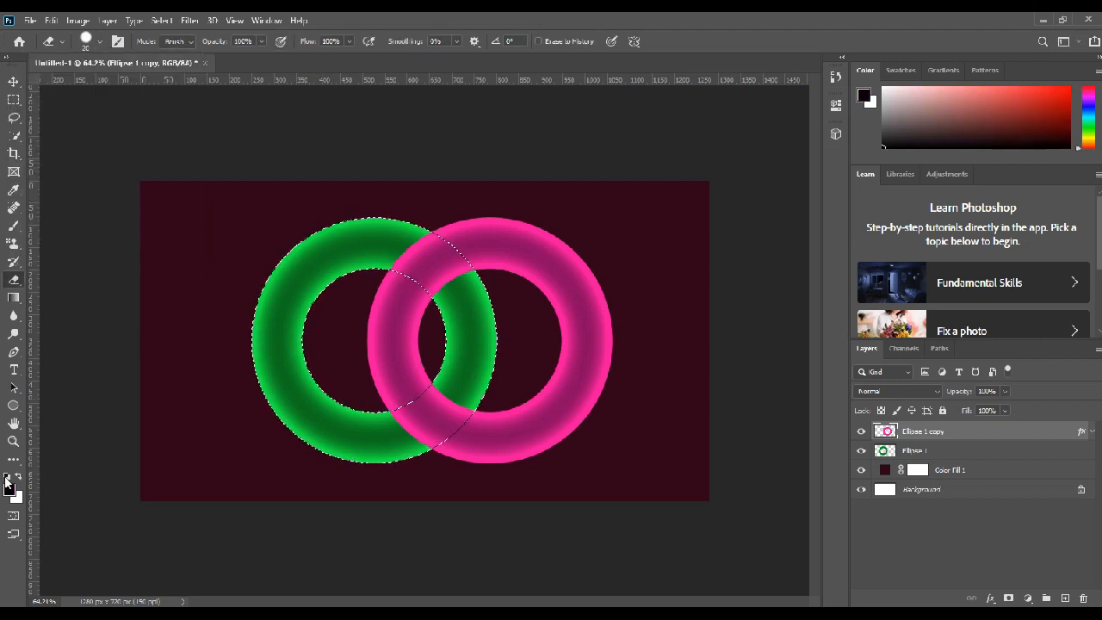
- Erase the pink ring inside the selection at the lower overlap so the green ring passes in front, and clear the selection
scroll(453, 425, "up", 3)
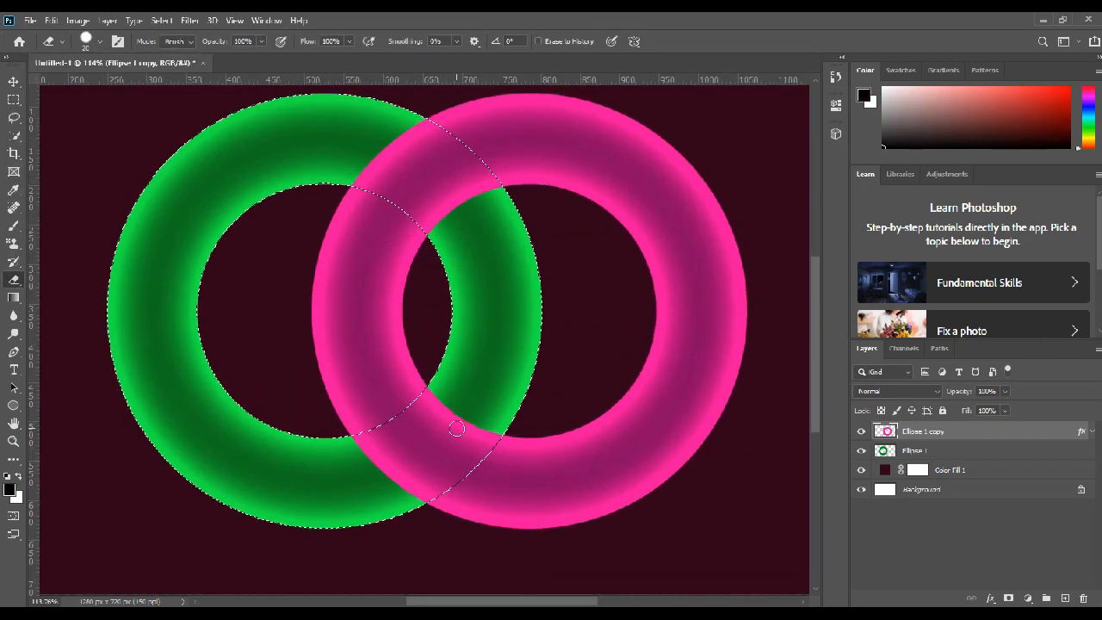
scroll(456, 428, "up", 4)
mouse_move(238, 461)
left_mouse_down()
mouse_move(319, 426)
mouse_move(284, 446)
mouse_move(387, 350)
mouse_move(373, 370)
mouse_move(400, 372)
mouse_move(294, 452)
mouse_move(218, 459)
mouse_move(330, 409)
mouse_move(391, 345)
mouse_move(413, 368)
mouse_move(274, 470)
mouse_move(276, 493)
mouse_move(433, 384)
mouse_move(287, 506)
mouse_move(499, 434)
mouse_move(295, 575)
mouse_move(429, 437)
mouse_move(414, 519)
mouse_move(352, 587)
mouse_move(472, 502)
mouse_move(534, 440)
mouse_move(469, 517)
mouse_move(397, 578)
left_mouse_up()
key("ctrl+z")
key("space")
left_click_drag(421, 502, 442, 345)
mouse_move(499, 256)
left_mouse_down()
mouse_move(519, 300)
mouse_move(584, 272)
mouse_move(416, 428)
mouse_move(570, 307)
left_mouse_up()
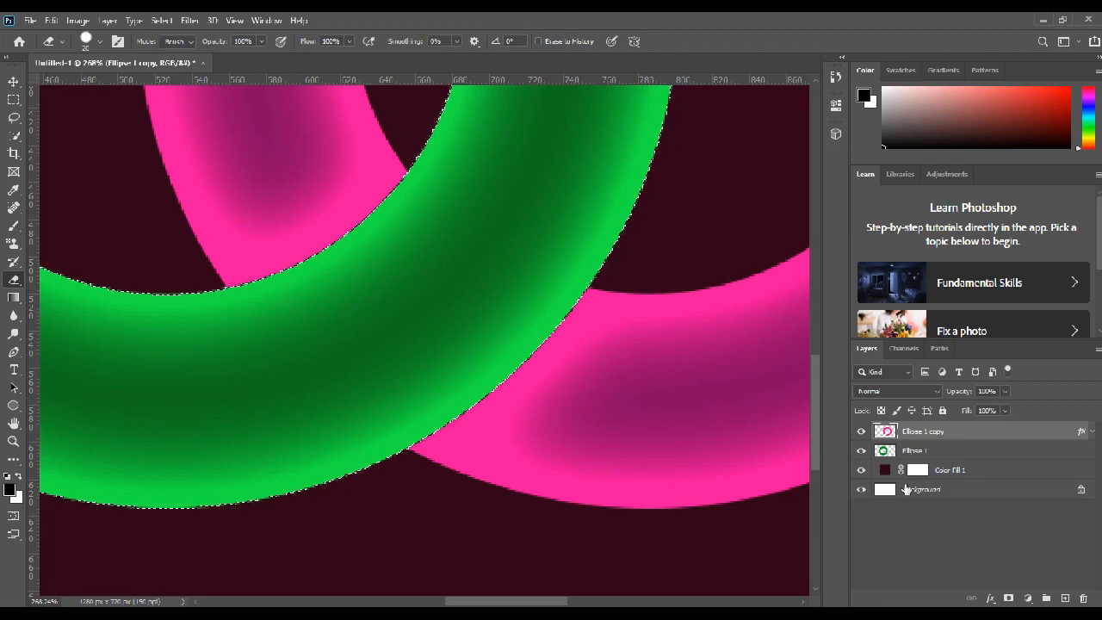
left_click(942, 520)
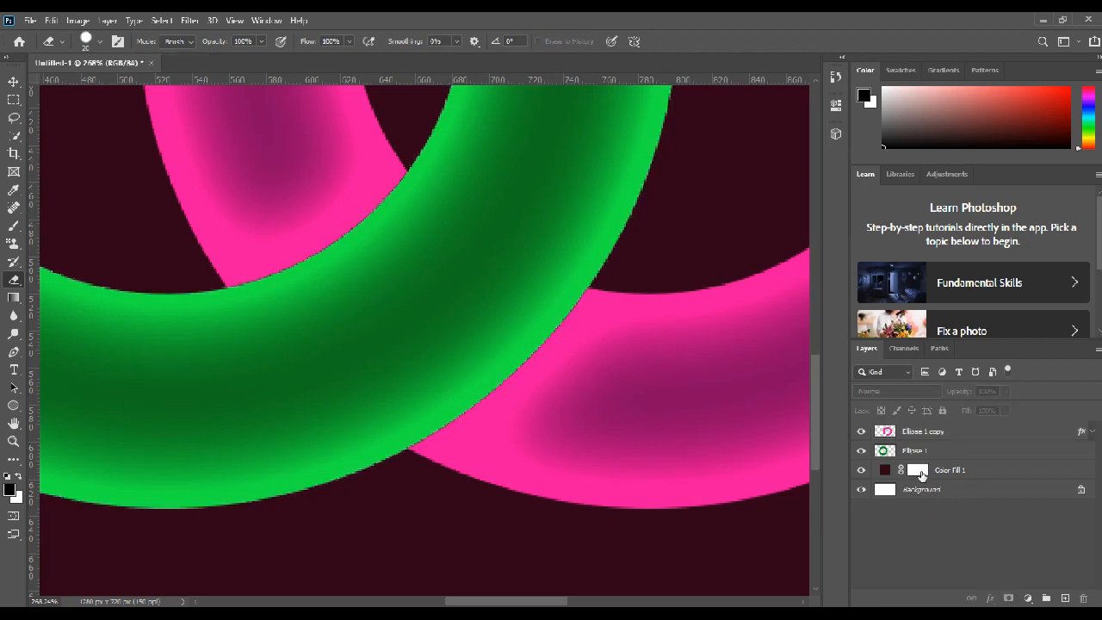
- Add a new layer above the pink ring and clip it to the pink ring layer
left_click(922, 436)
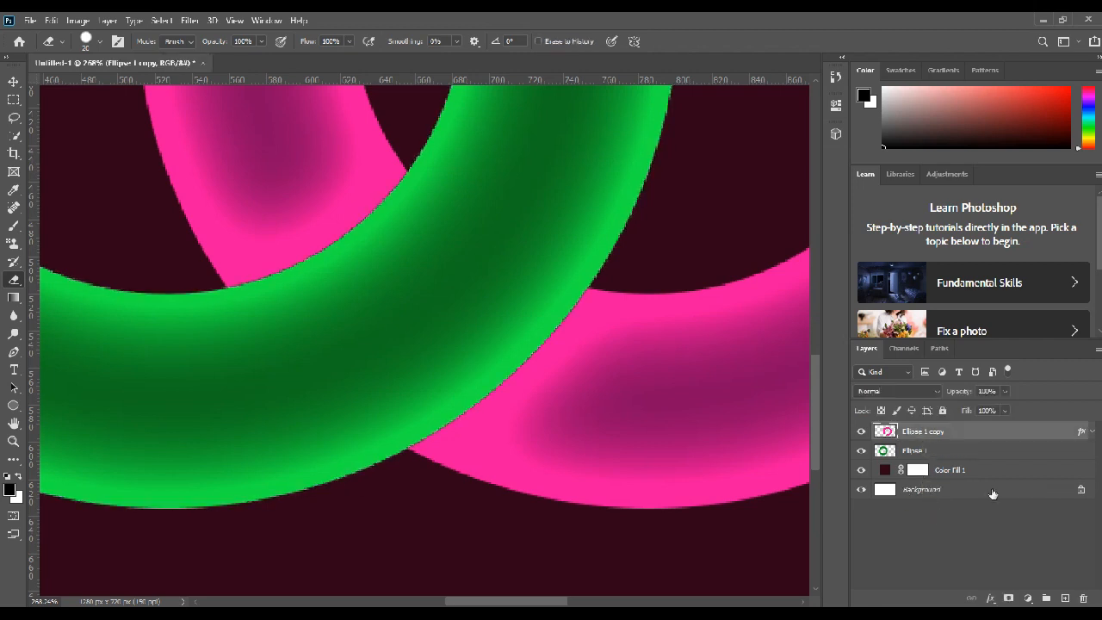
left_click(1065, 598)
right_click(884, 434)
left_click(945, 432)
right_click(945, 432)
left_click(831, 287)
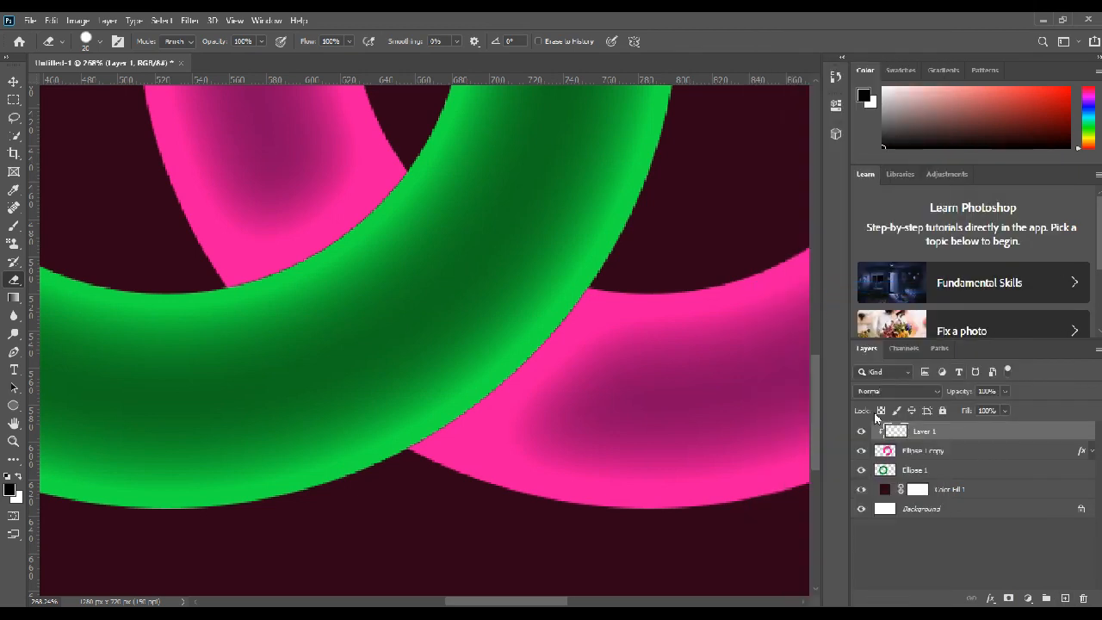
- Sample the pink ring's dark magenta, brush it beside the outer edge of the lower green crossing, and undo the last two strokes
left_click(15, 227)
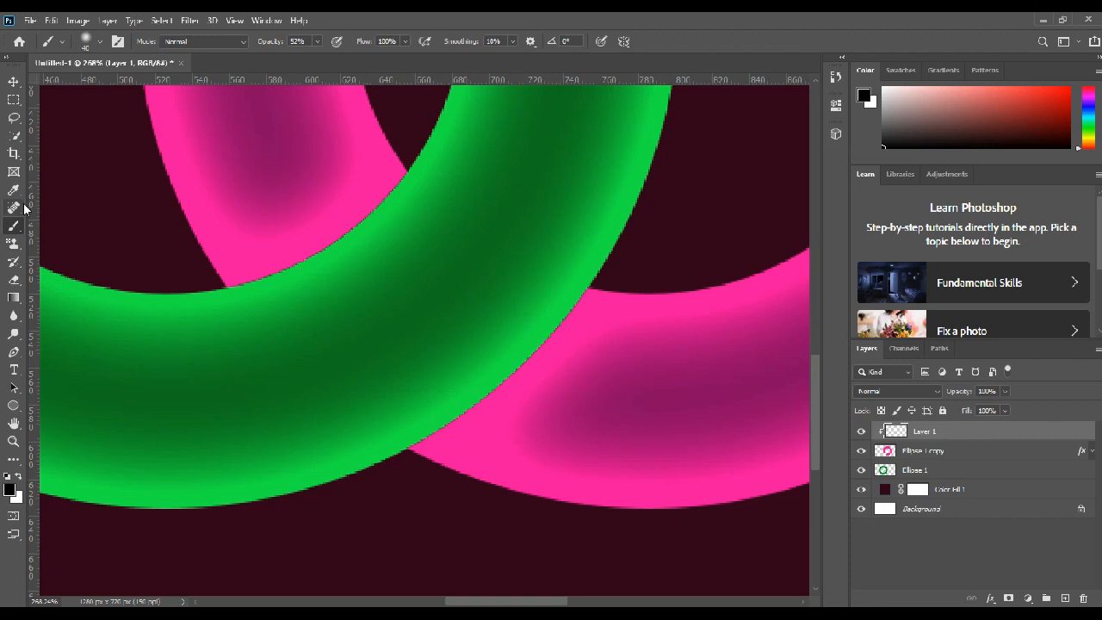
left_click(13, 189)
left_click(300, 151)
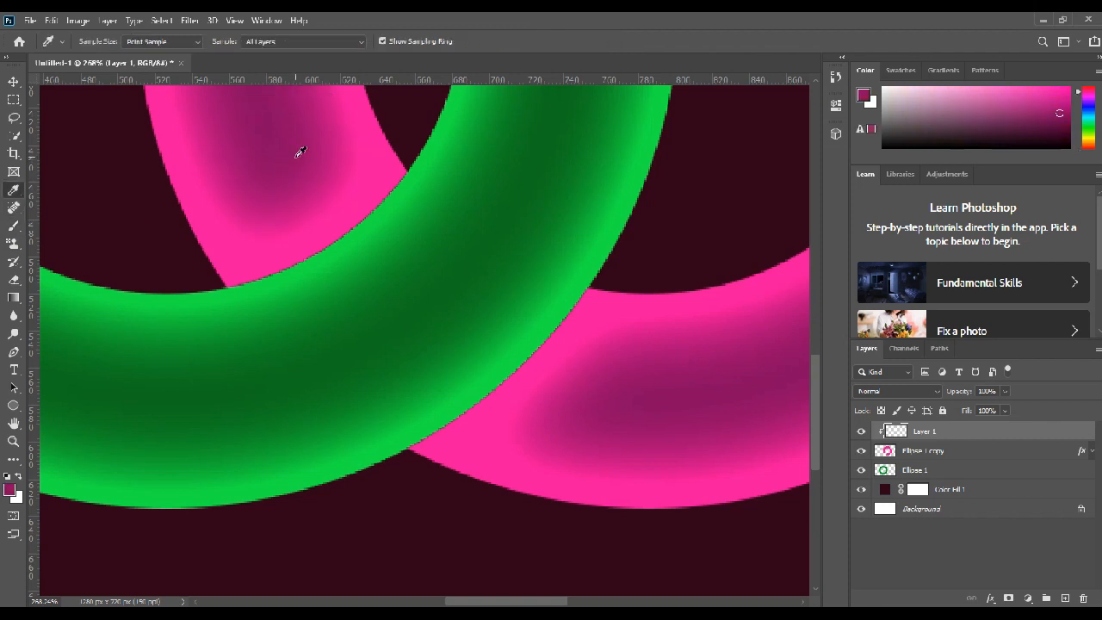
left_click(14, 226)
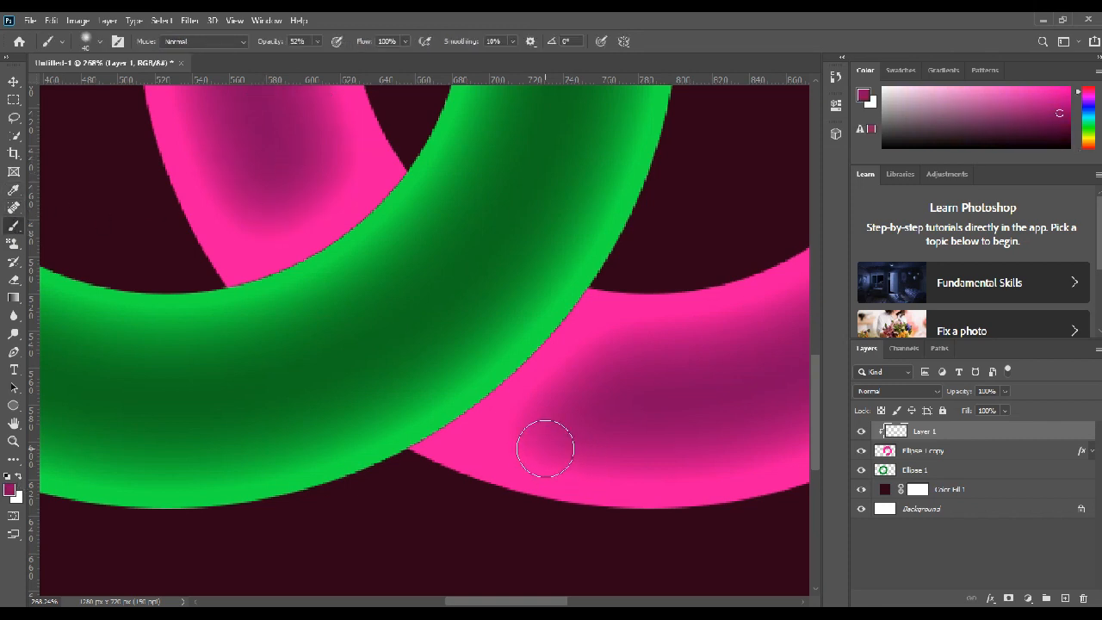
mouse_move(545, 448)
left_mouse_down()
mouse_move(563, 385)
mouse_move(547, 384)
mouse_move(594, 339)
mouse_move(502, 371)
mouse_move(537, 406)
mouse_move(449, 388)
mouse_move(596, 360)
mouse_move(528, 341)
left_mouse_up()
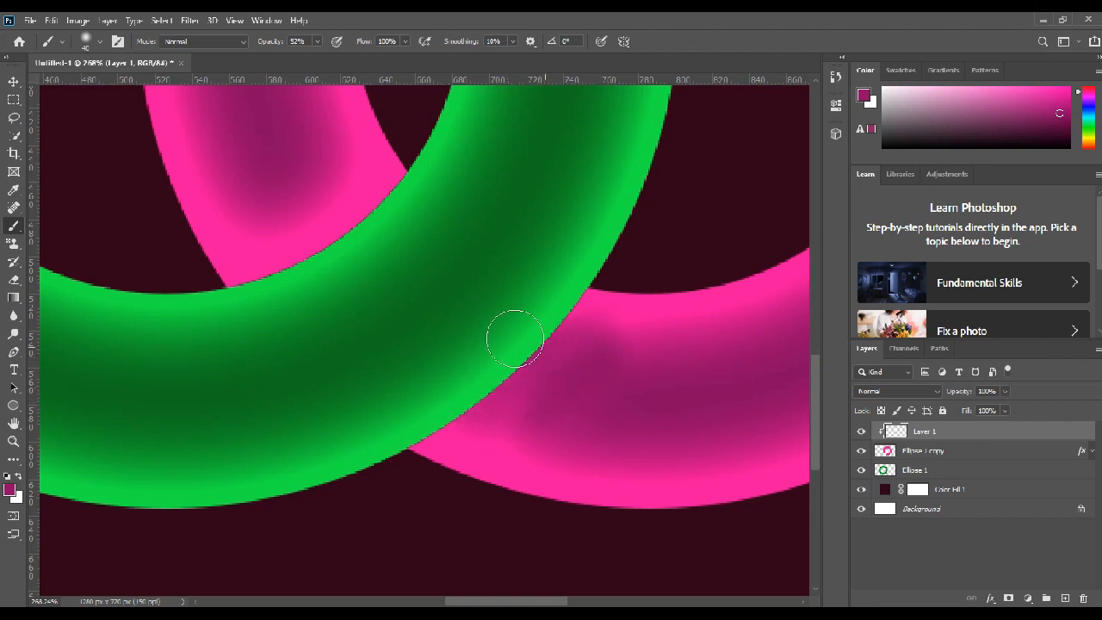
key("ctrl+z")
key("ctrl+z")
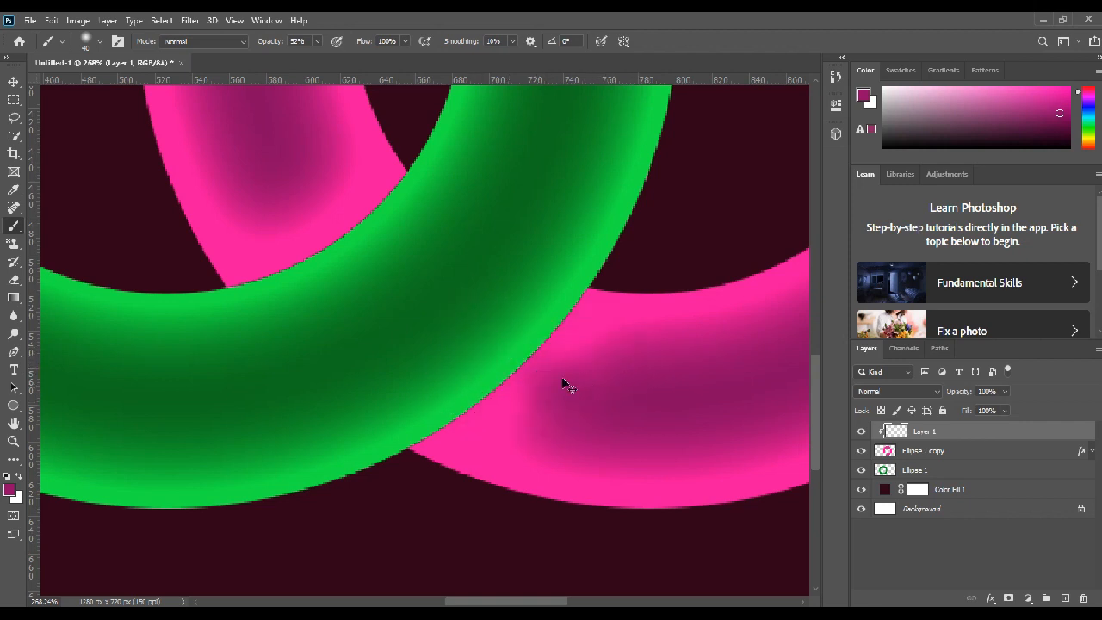
- Enlarge the soft brush to 100 px and dab dark magenta shading on the pink ring at both sides of the green crossing
key("bracketright")
key("bracketright")
left_click(485, 347)
left_click(360, 261)
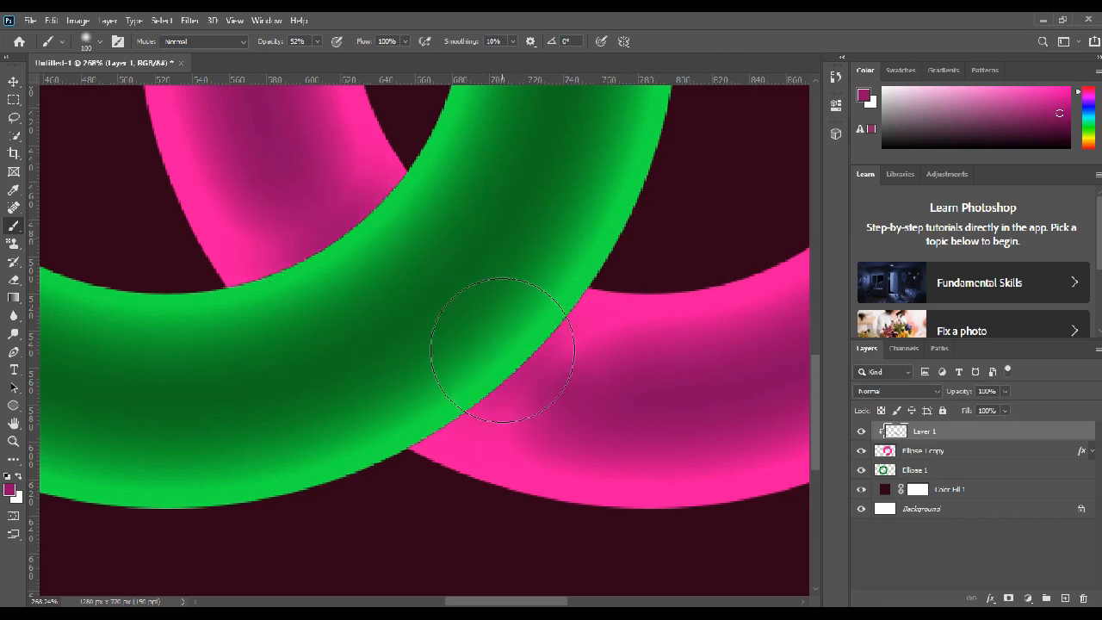
- Blend the shading on the pink ring along the green ring's inner edge using a 50 px brush at 26% flow
scroll(529, 361, "down", 5)
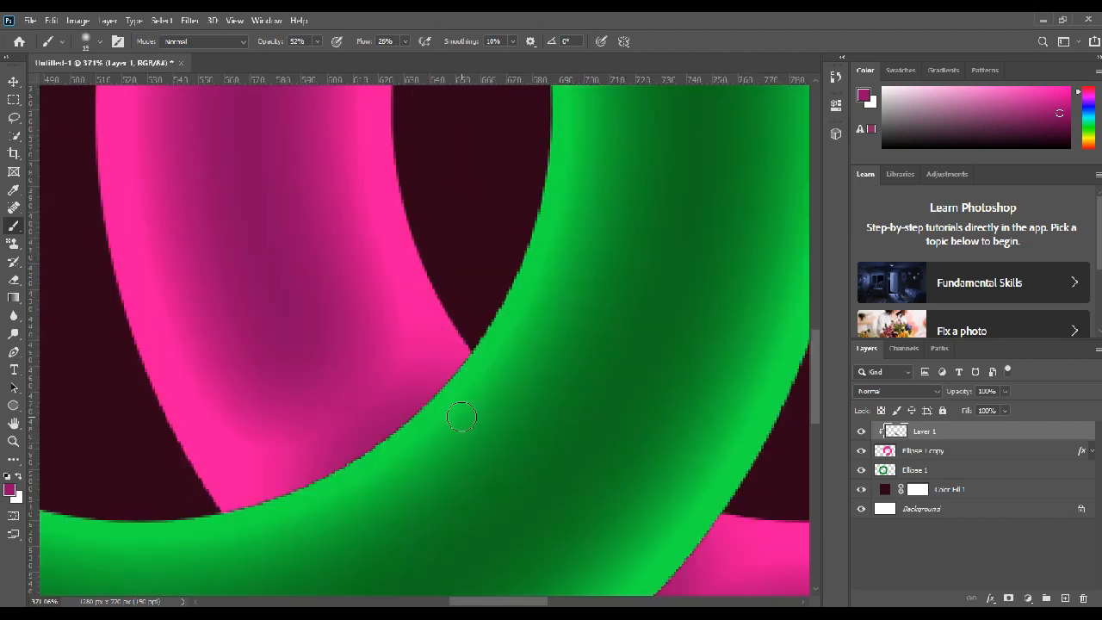
scroll(463, 422, "down", 3)
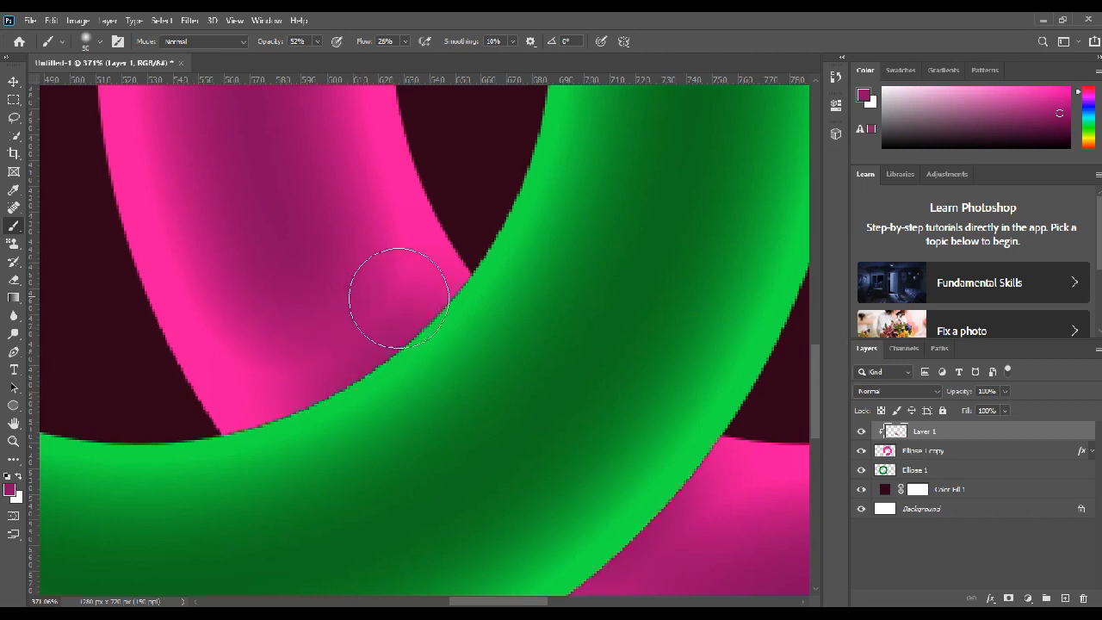
scroll(733, 475, "down", 3)
scroll(626, 507, "down", 4)
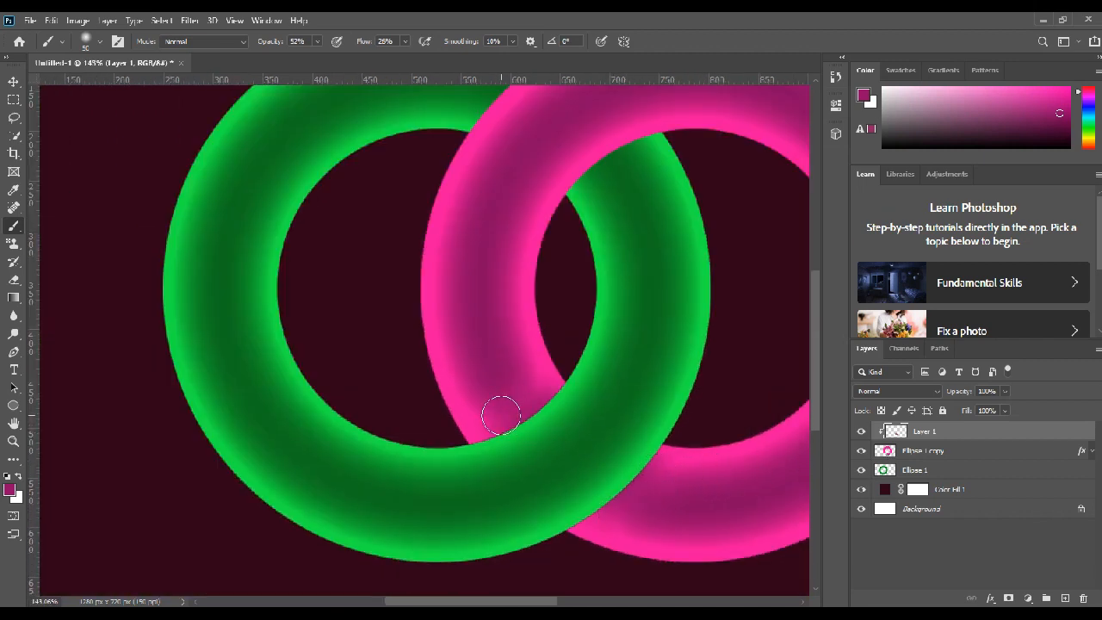
scroll(739, 504, "down", 2)
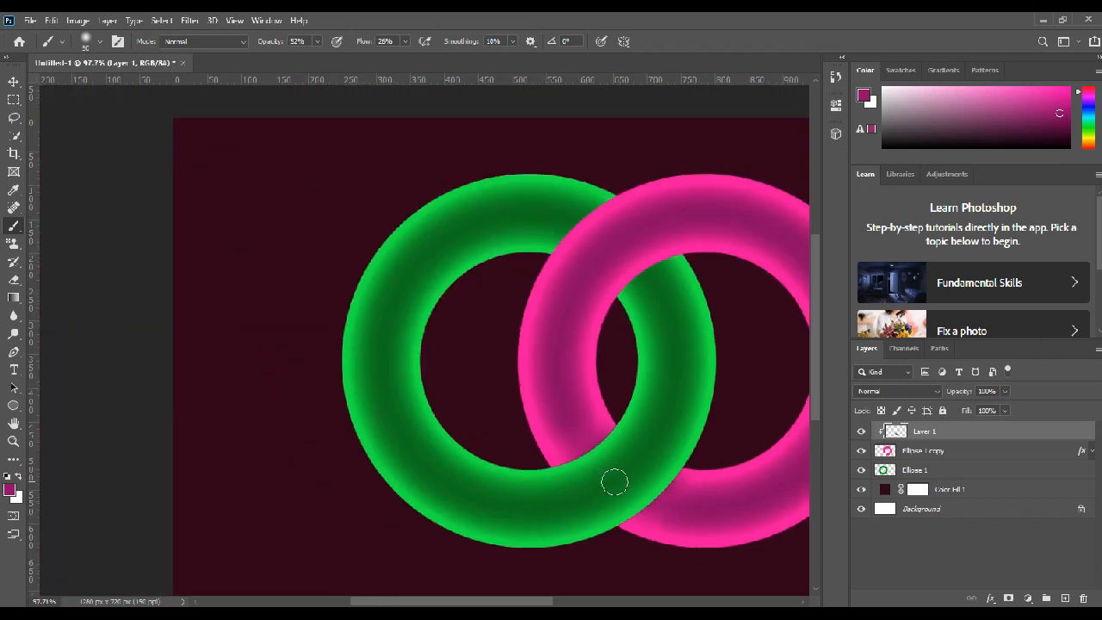
scroll(615, 482, "down", 2)
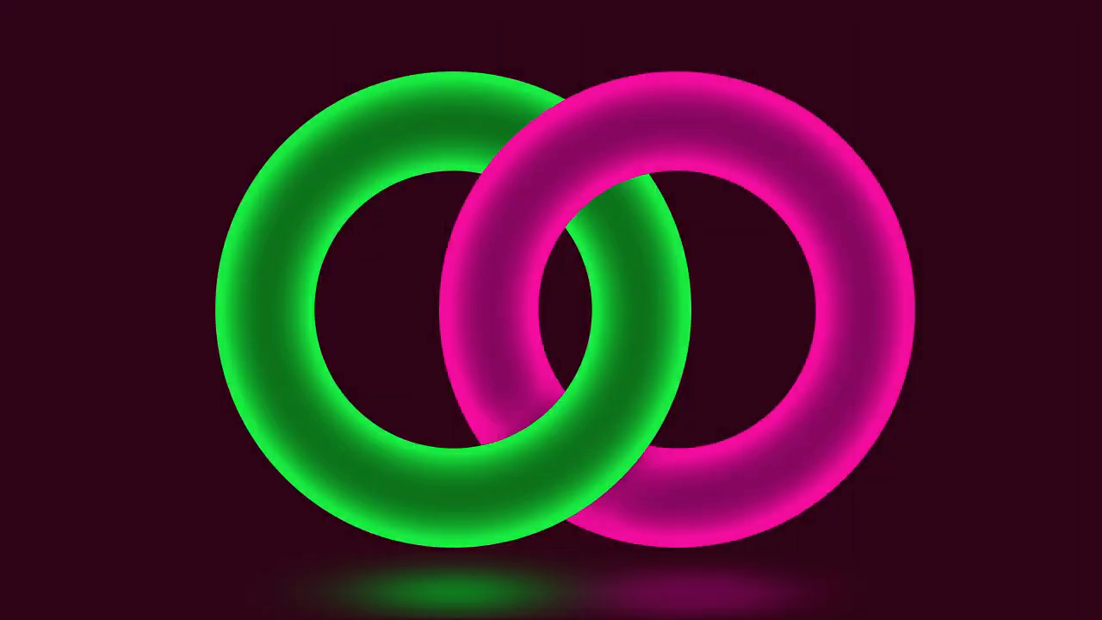